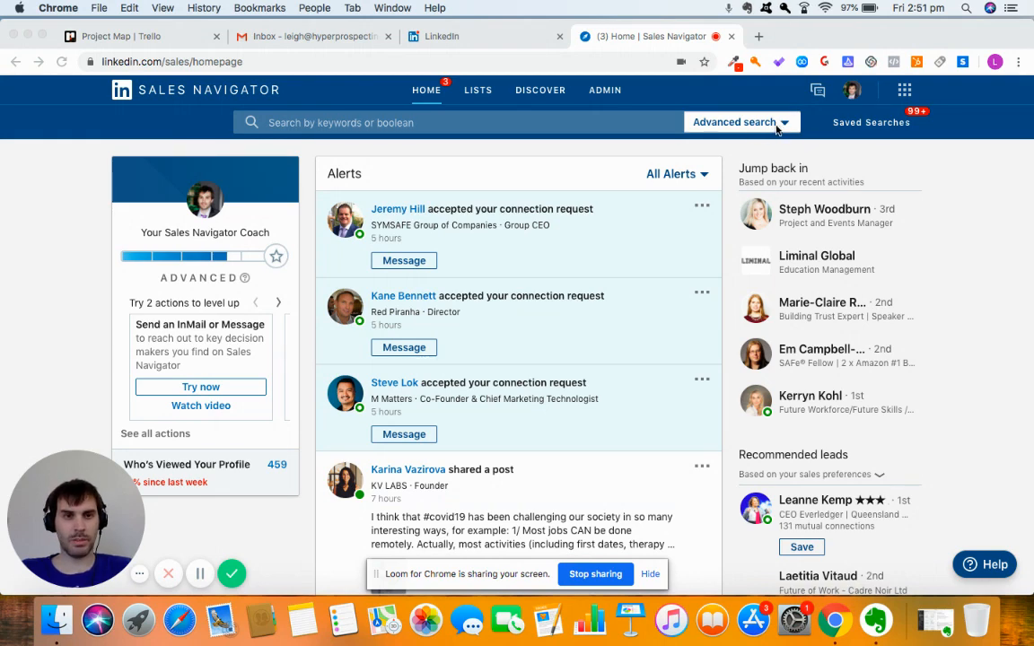
# Step: Open the advanced search filters for accounts
pyautogui.click(781, 125)
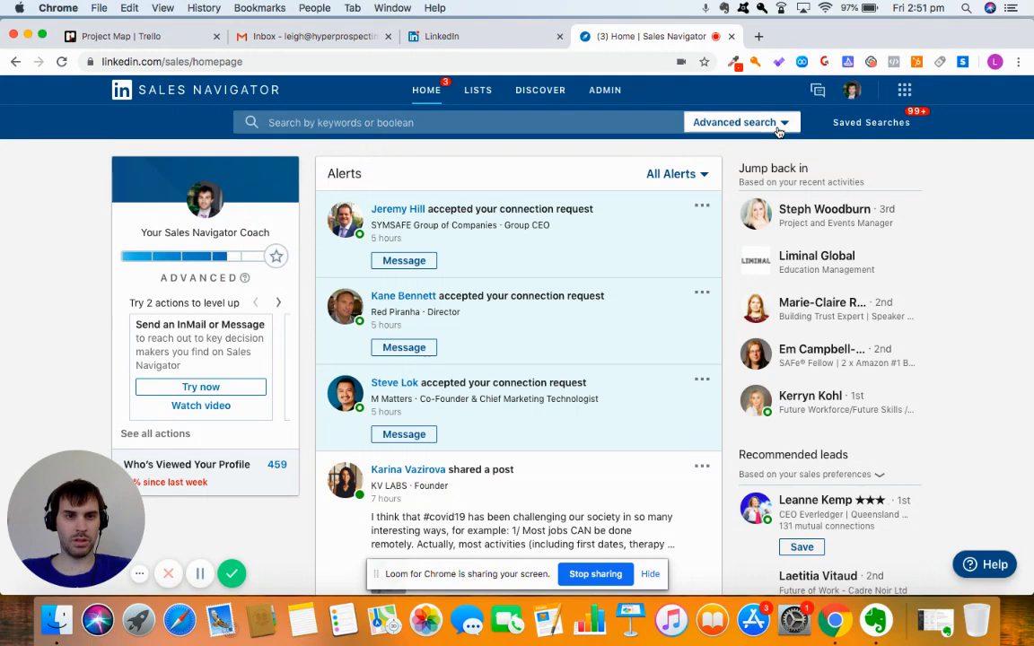
pyautogui.click(701, 121)
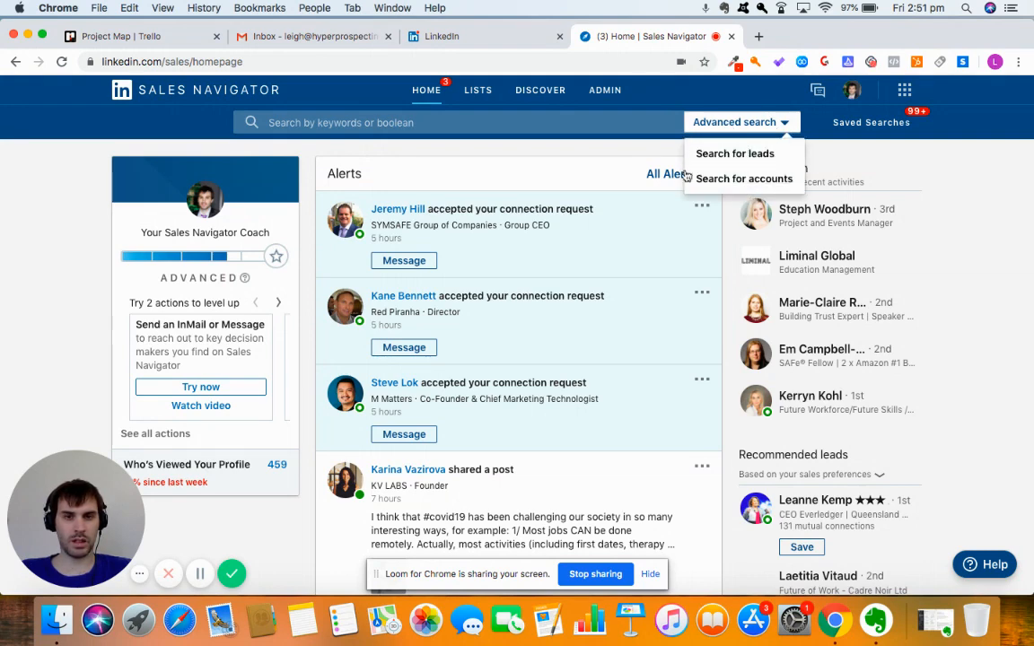
pyautogui.click(738, 181)
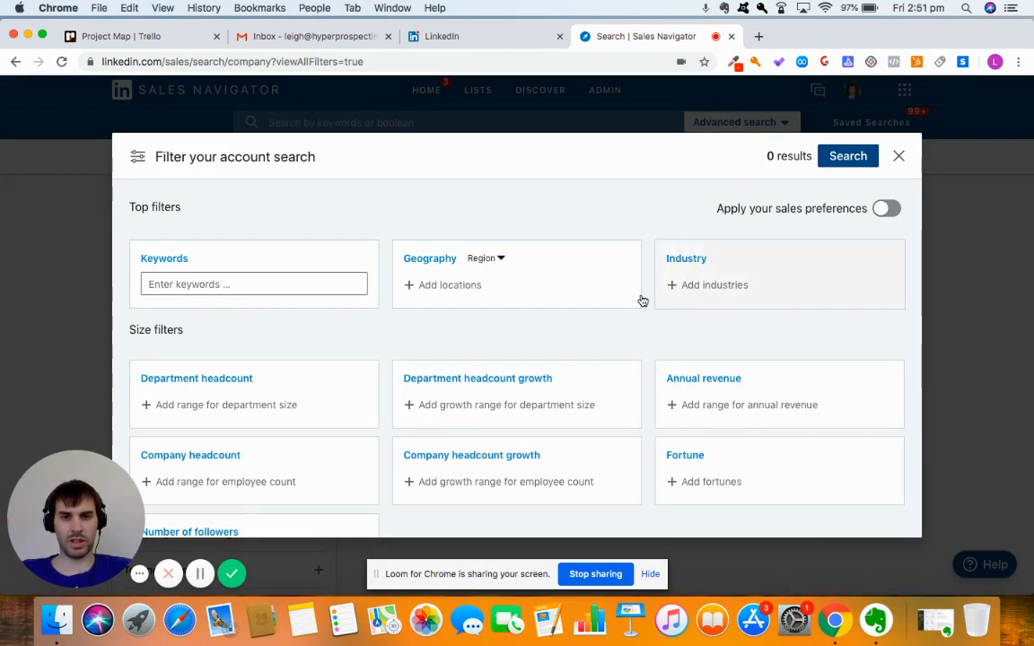
# Step: Add United Kingdom as an included region in the Geography filter
pyautogui.click(440, 282)
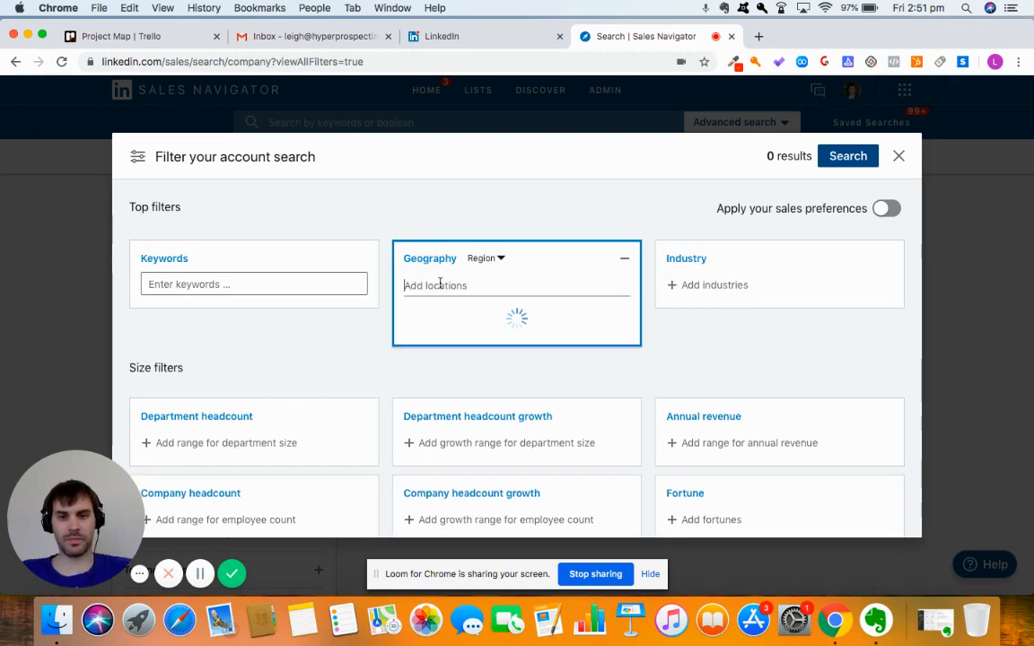
pyautogui.write('united')
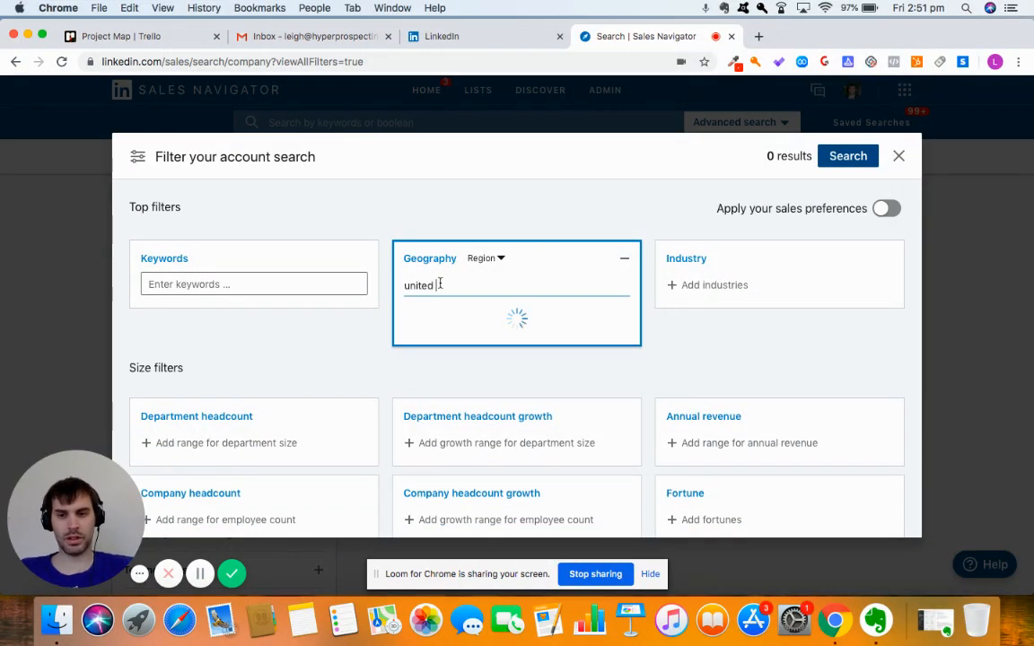
pyautogui.write(' kindgomd')
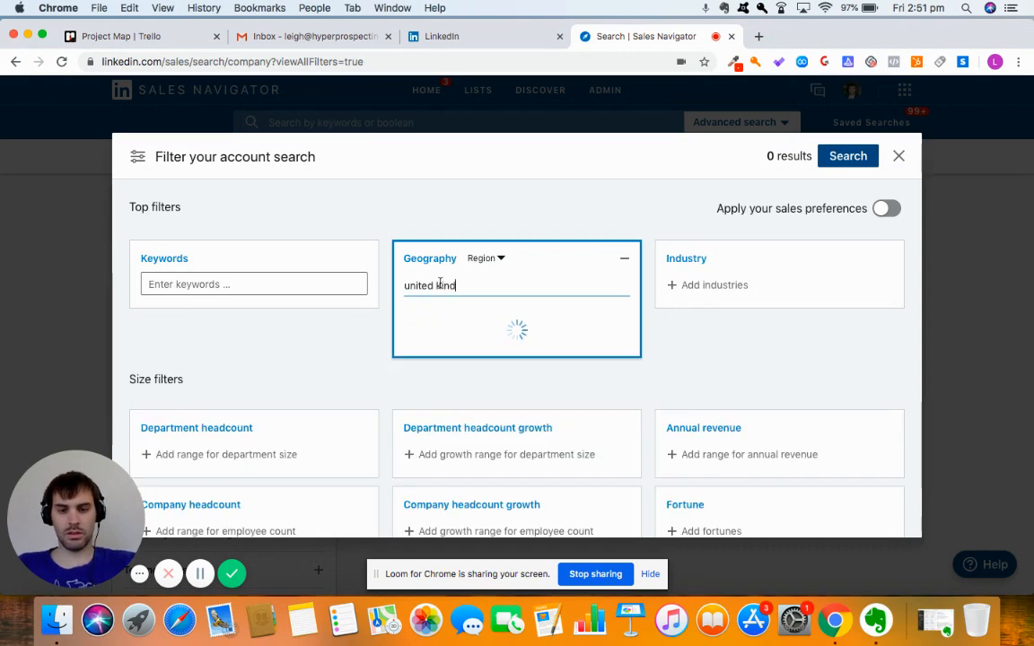
pyautogui.press('BackSpace')
pyautogui.press('BackSpace')
pyautogui.press('BackSpace')
pyautogui.press('BackSpace')
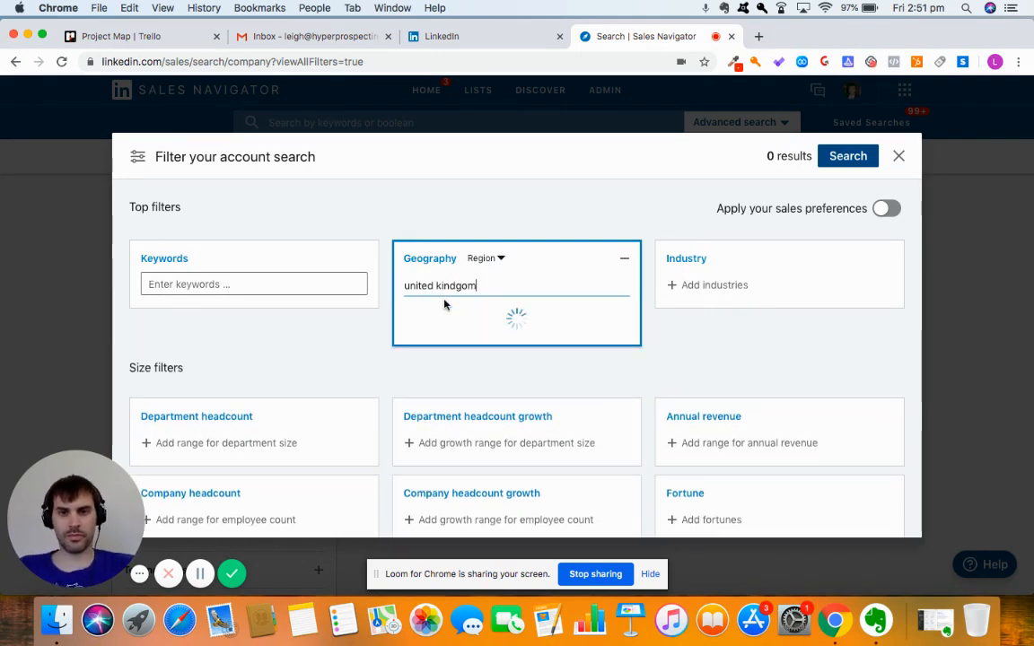
pyautogui.write('gdom')
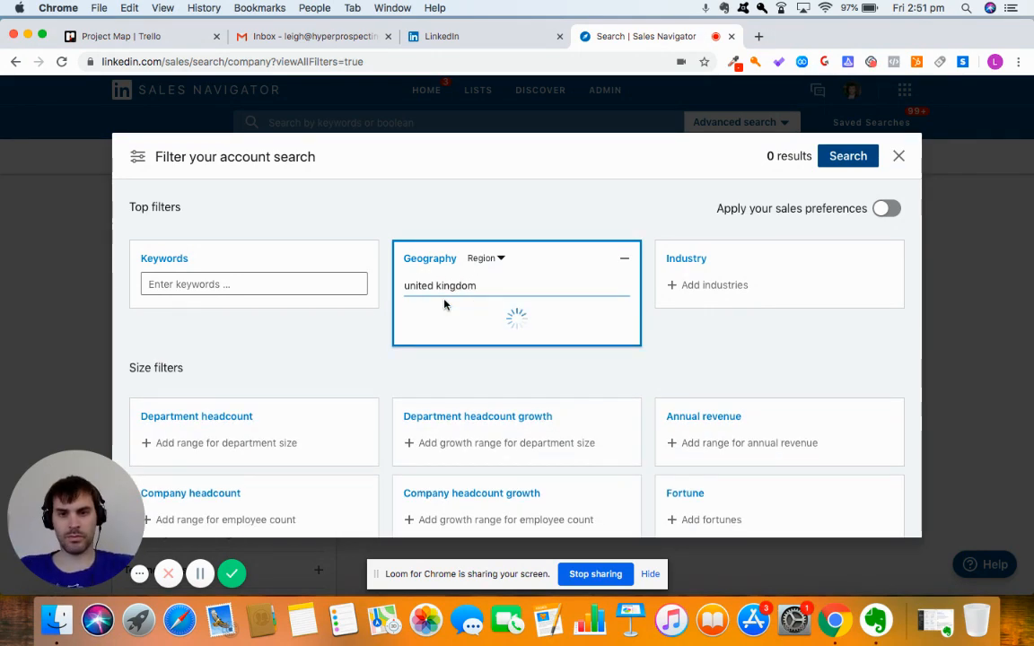
pyautogui.click(442, 314)
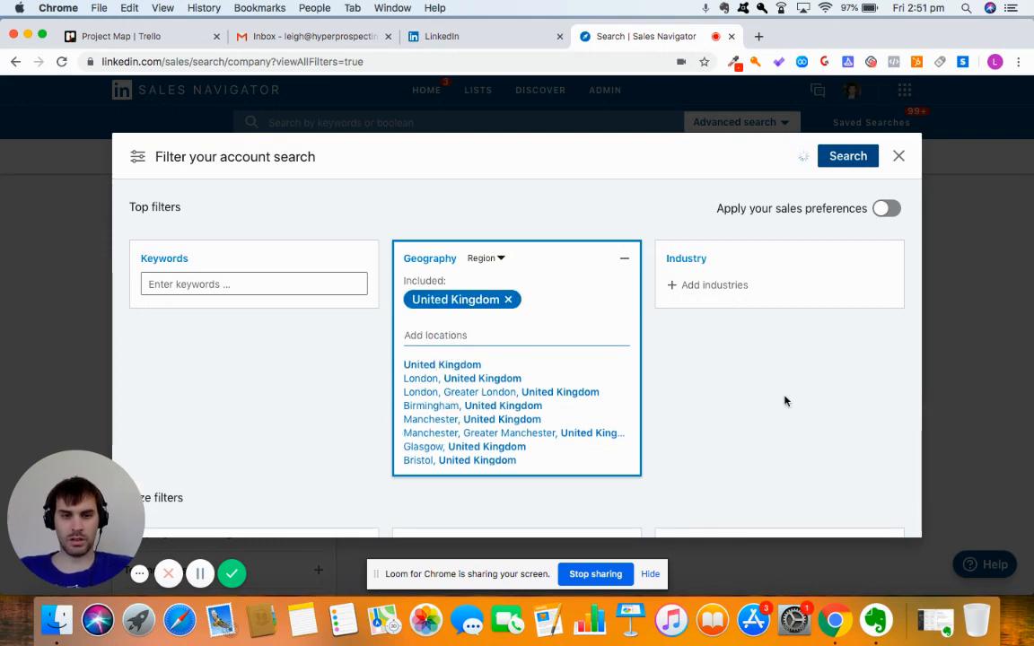
pyautogui.click(468, 145)
# Step: Add a department headcount growth filter for the Sales department with a minimum of 10% growth
pyautogui.scroll(-3, 381, 257)
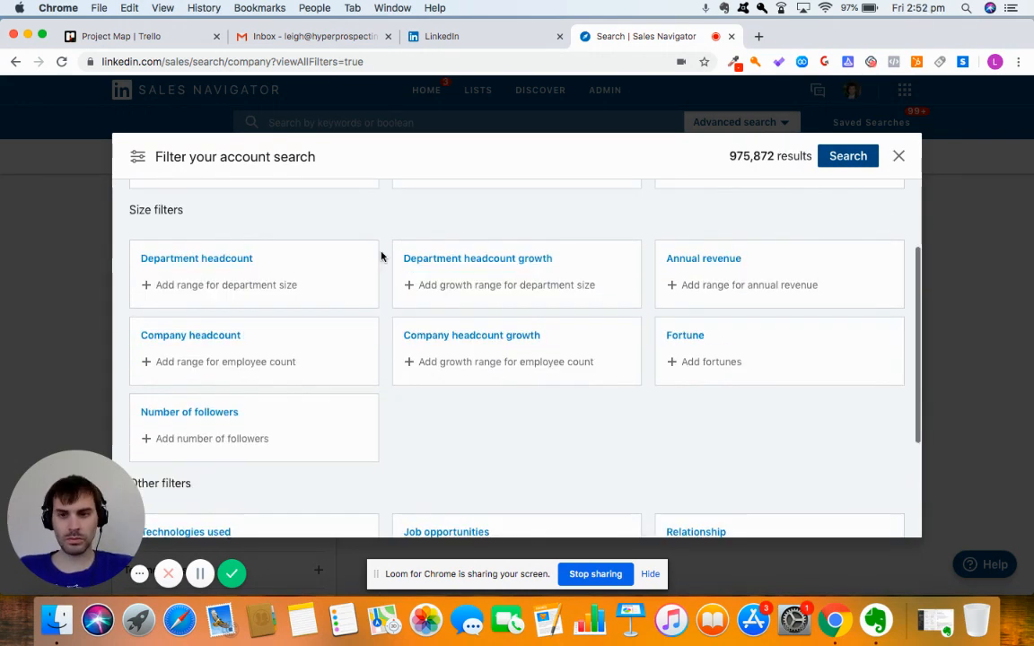
pyautogui.scroll(3, 513, 307)
pyautogui.scroll(-2, 509, 308)
pyautogui.scroll(-1, 509, 308)
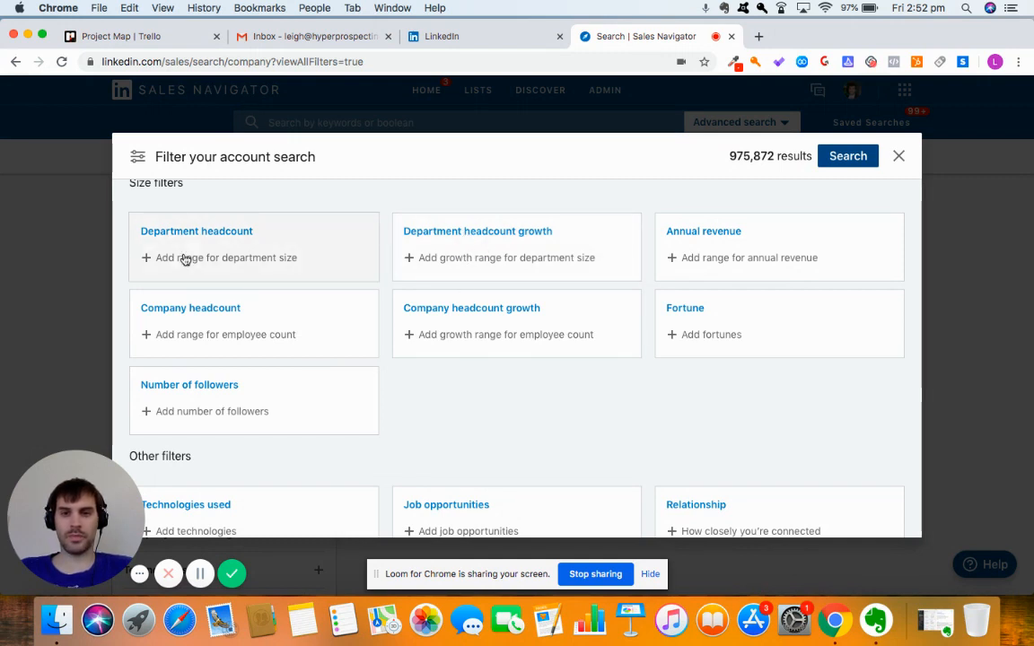
pyautogui.click(487, 259)
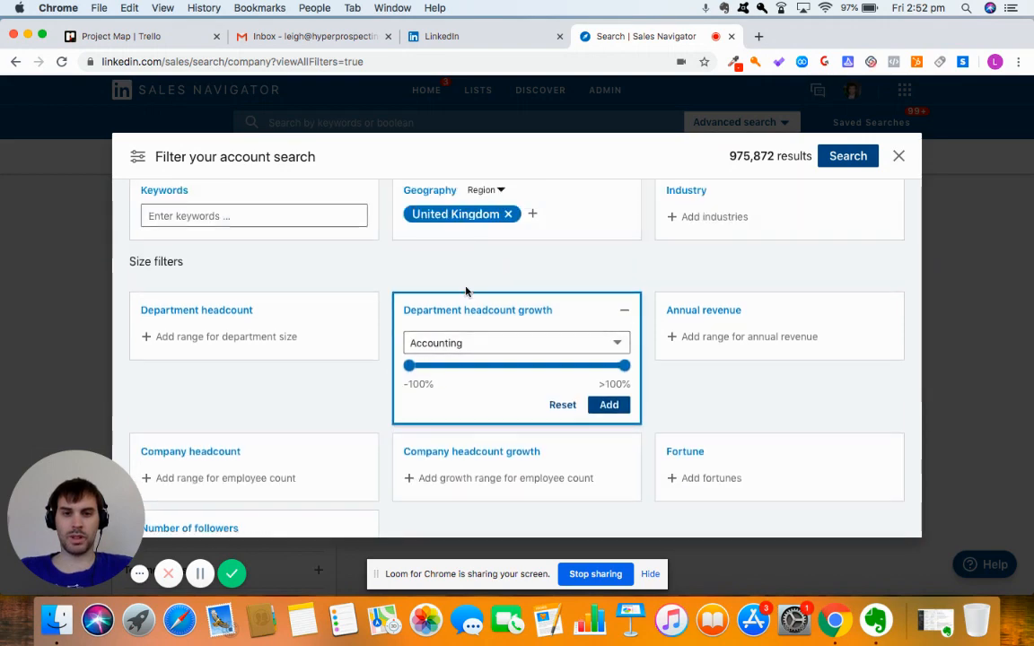
pyautogui.click(613, 341)
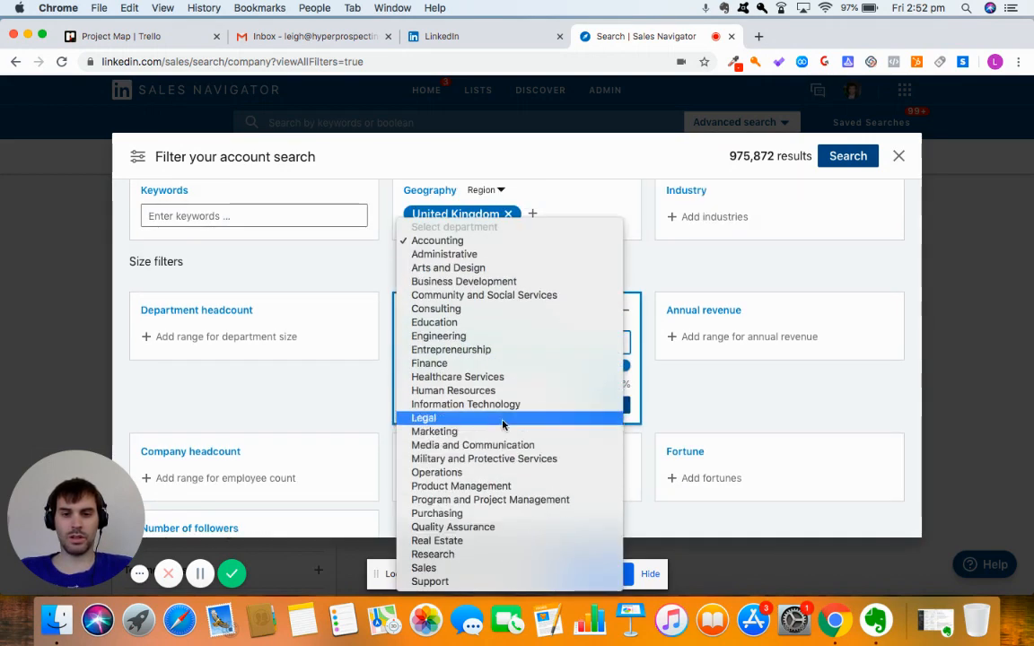
pyautogui.click(501, 568)
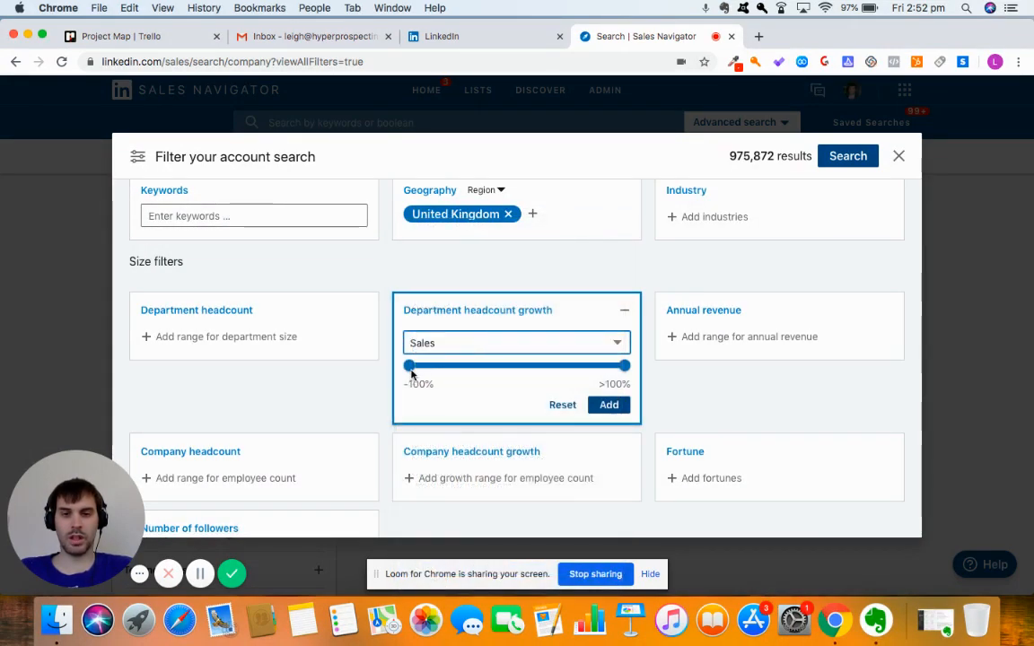
pyautogui.moveTo(412, 374); pyautogui.dragTo(529, 386)
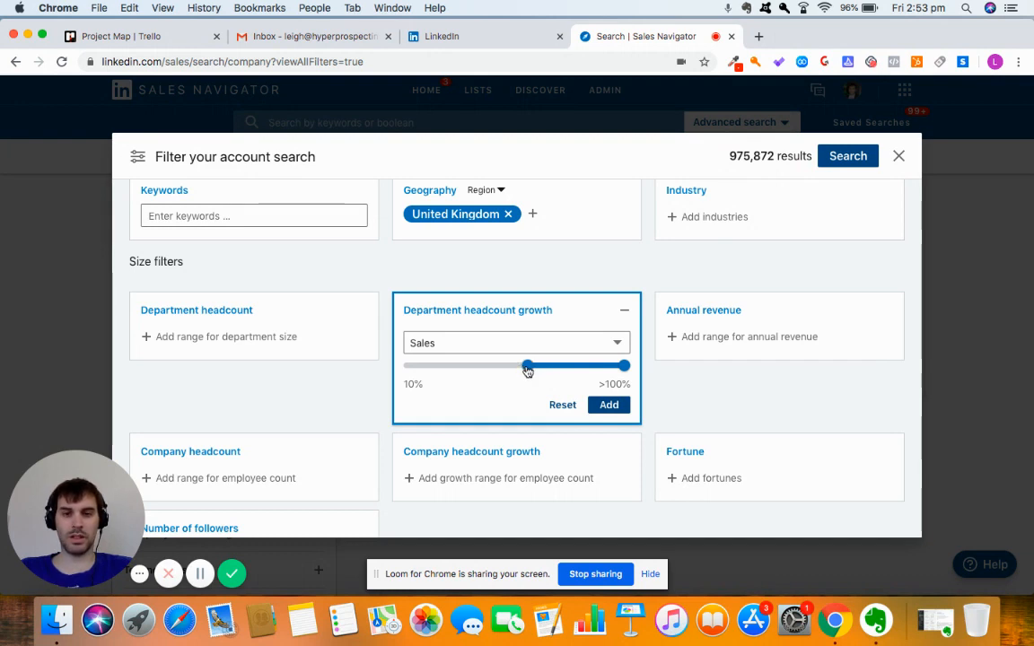
pyautogui.click(610, 407)
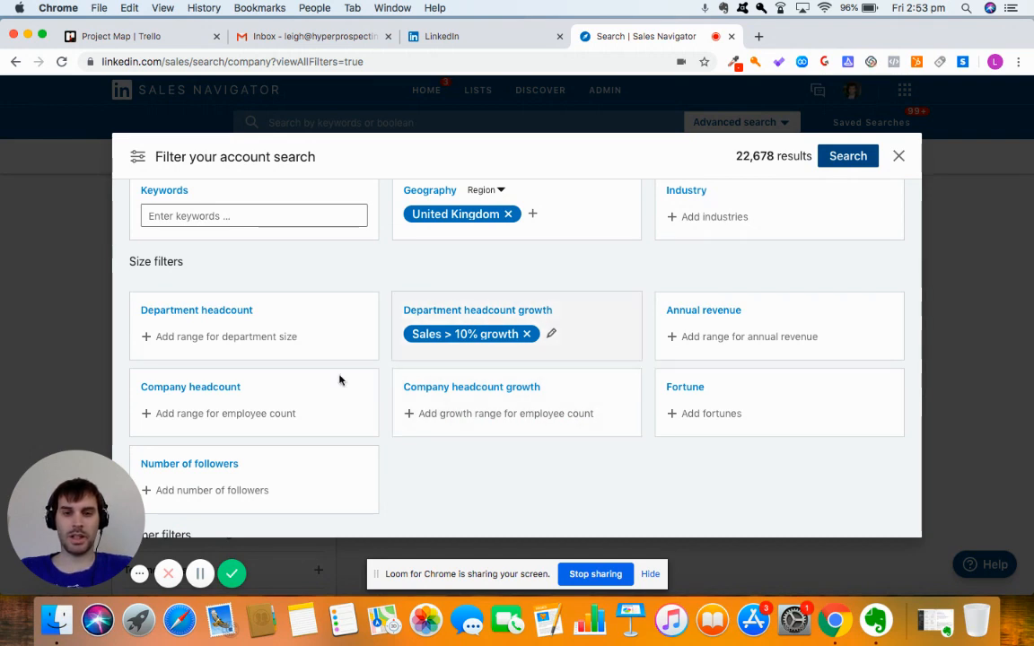
# Step: Look through the available top, size and other filters for the account search
pyautogui.scroll(-3, 549, 465)
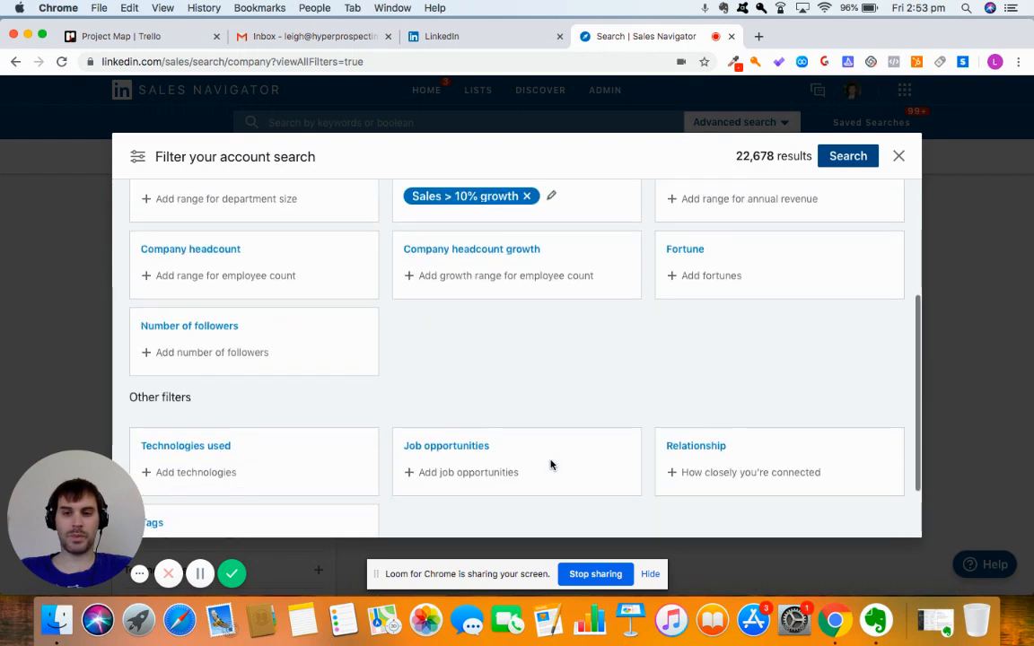
pyautogui.scroll(2, 431, 359)
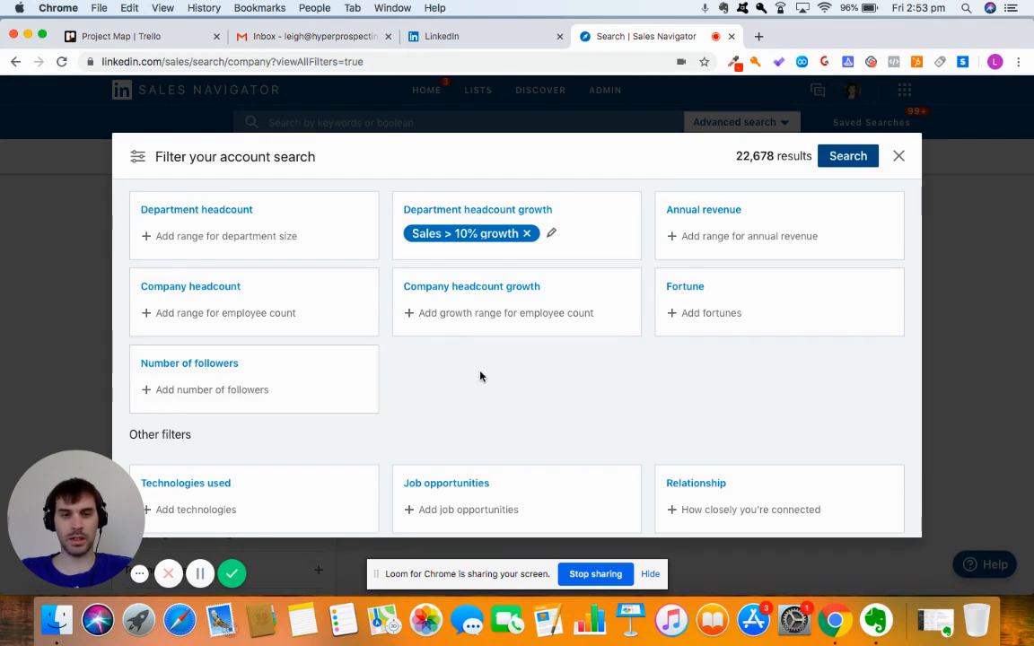
pyautogui.scroll(2, 481, 376)
pyautogui.scroll(-5, 480, 376)
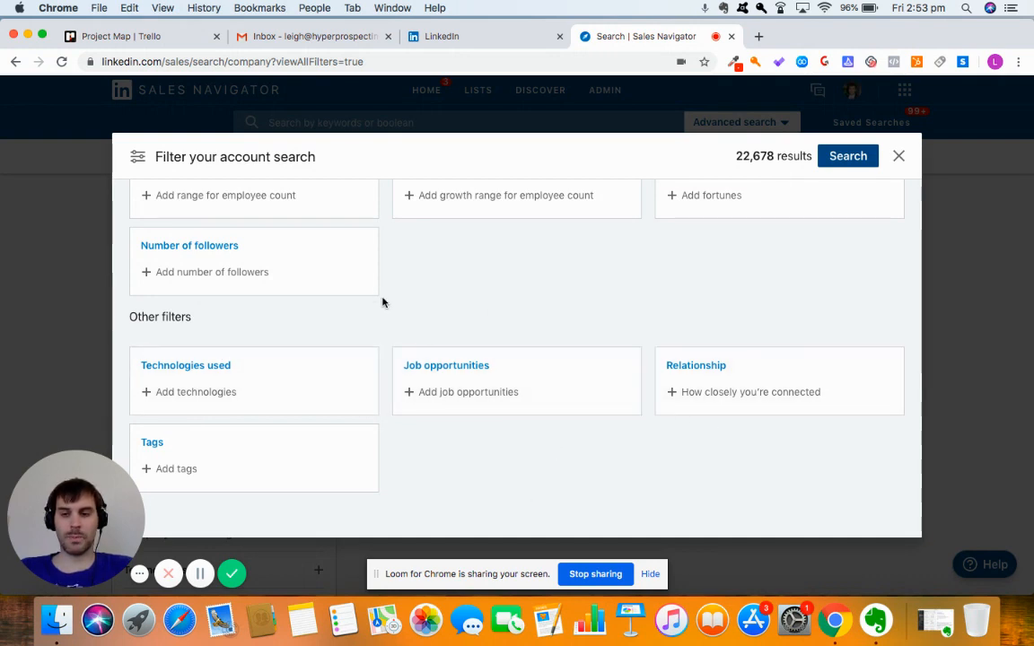
pyautogui.scroll(2, 382, 302)
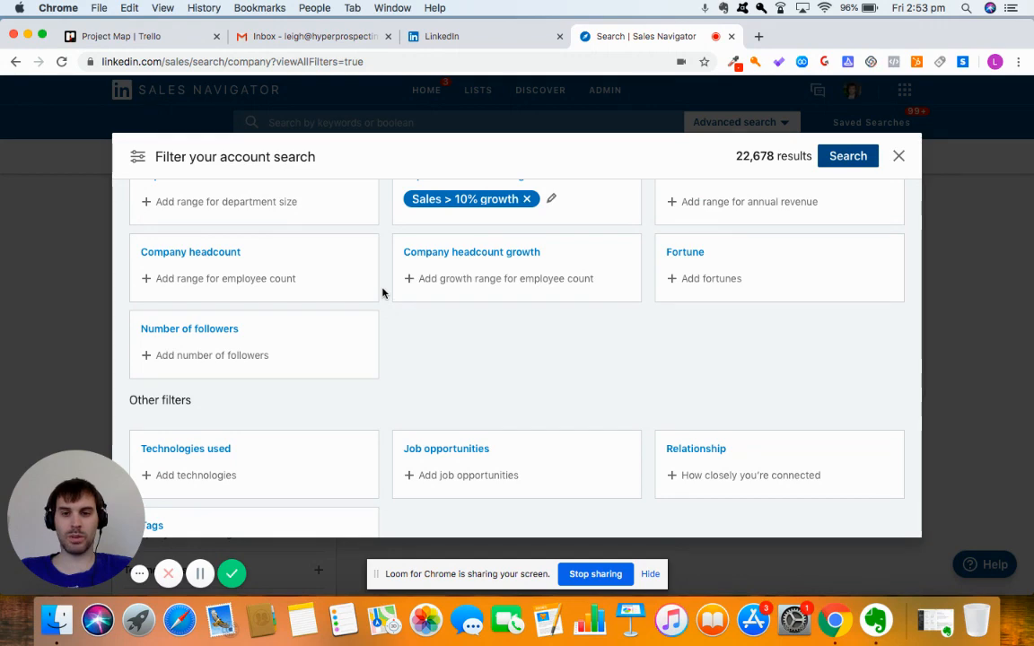
pyautogui.scroll(5, 382, 292)
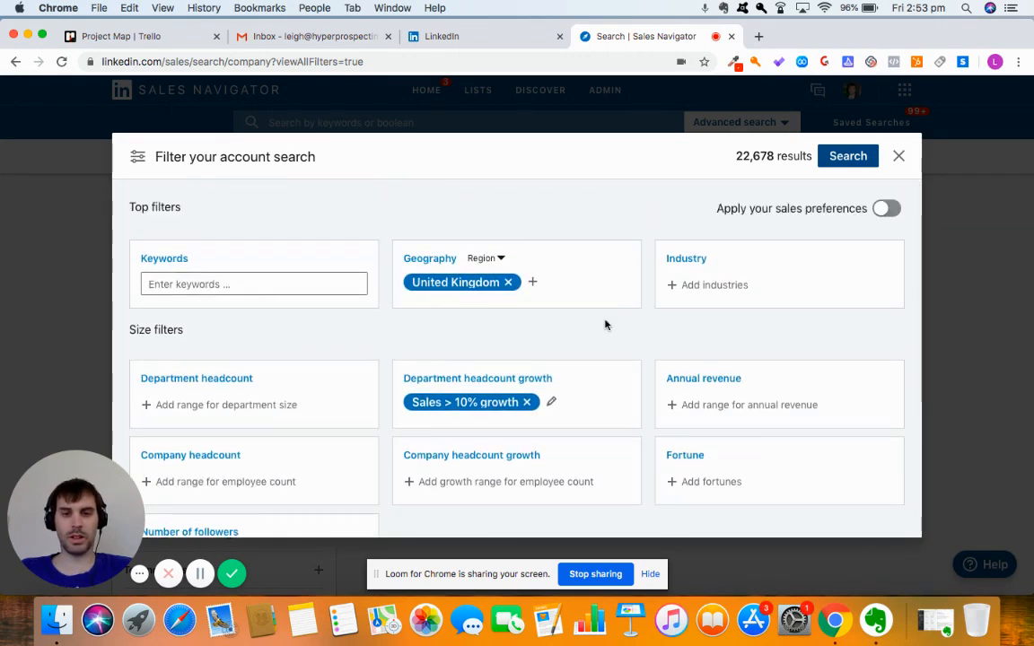
pyautogui.scroll(-2, 629, 350)
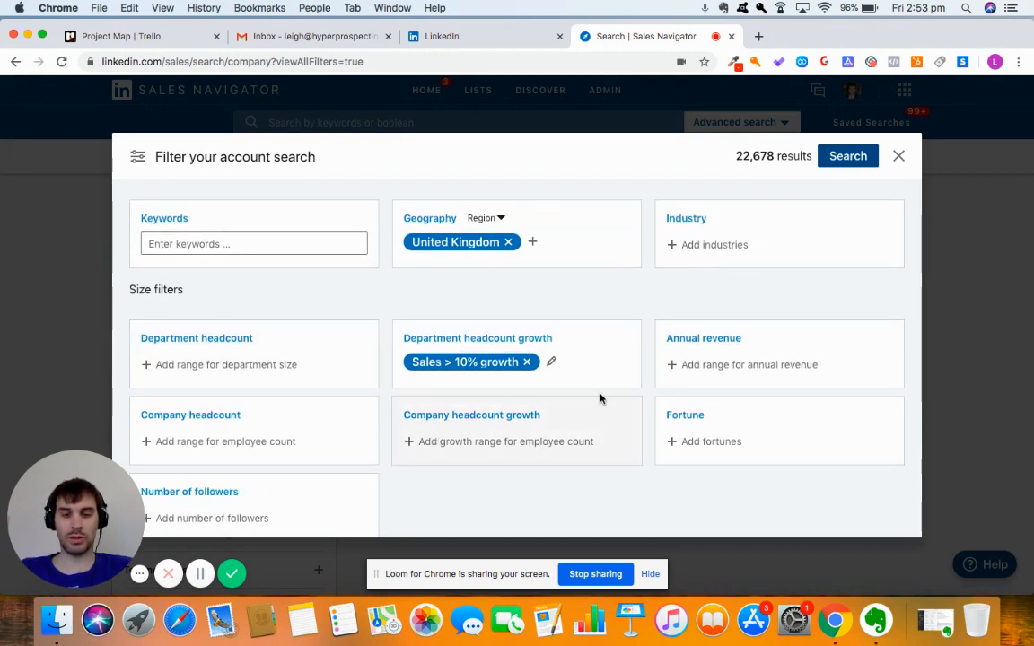
pyautogui.scroll(2, 662, 362)
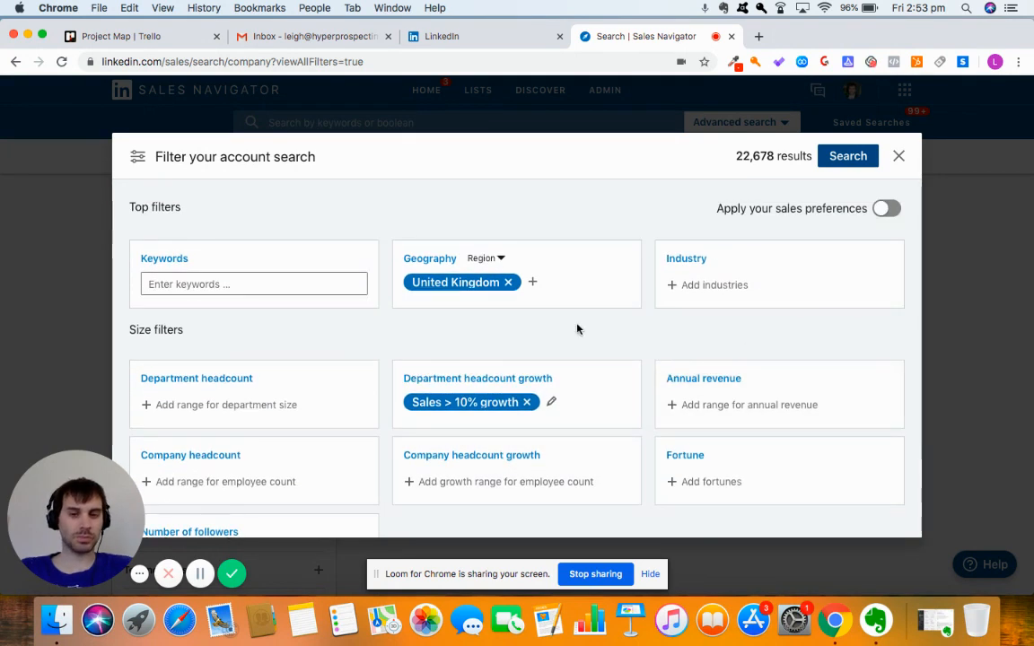
# Step: Include Information Technology and Services in the Industry filter
pyautogui.click(741, 286)
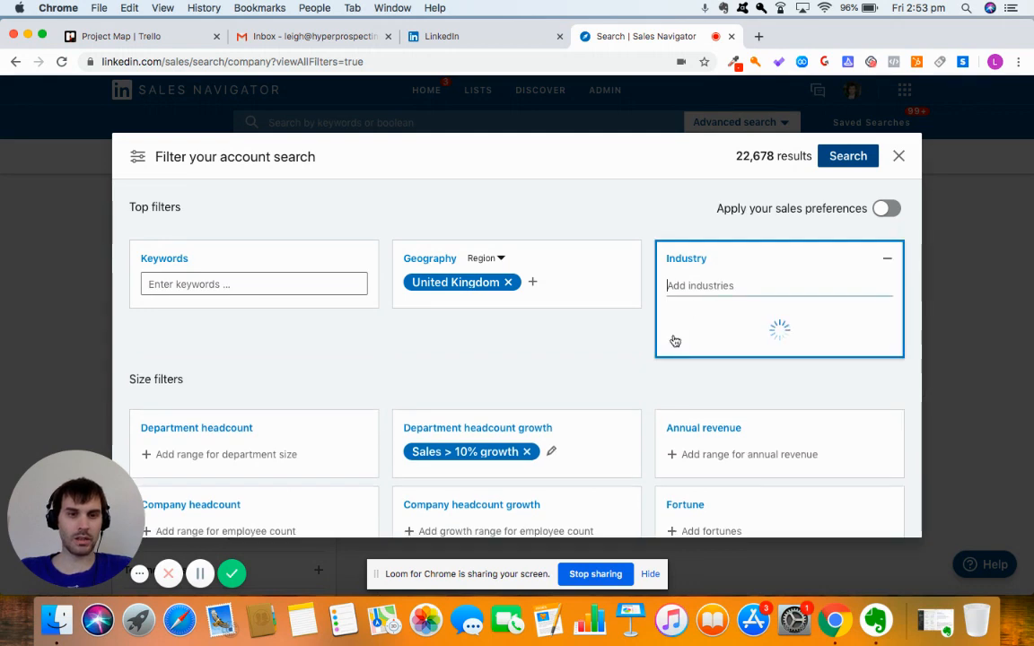
pyautogui.click(697, 329)
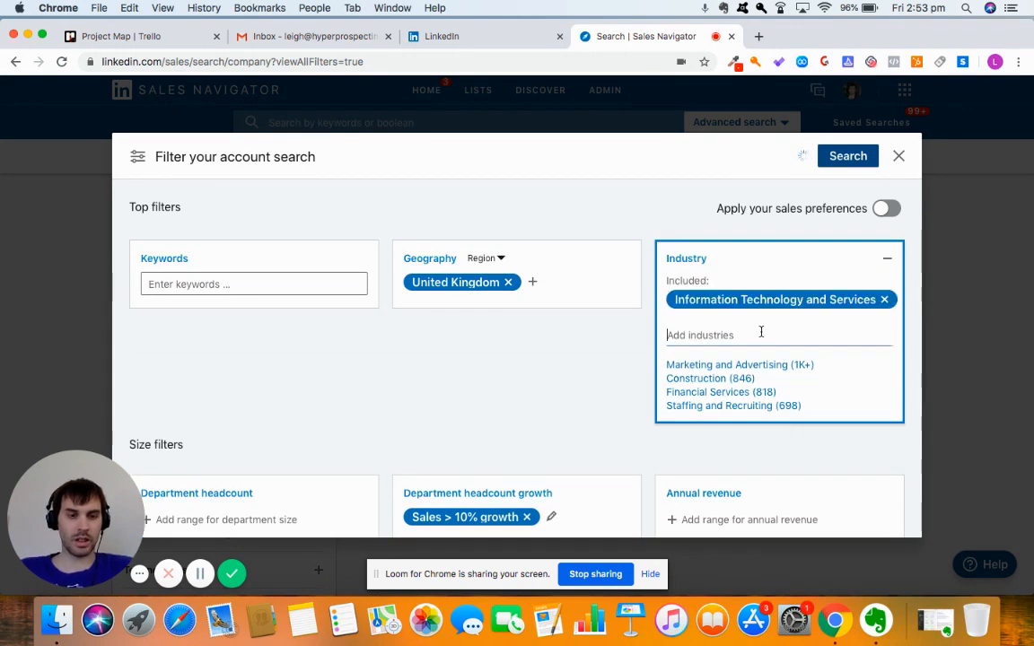
pyautogui.click(492, 196)
# Step: Limit the company headcount to 1-10 employees and run the account search
pyautogui.scroll(-3, 547, 377)
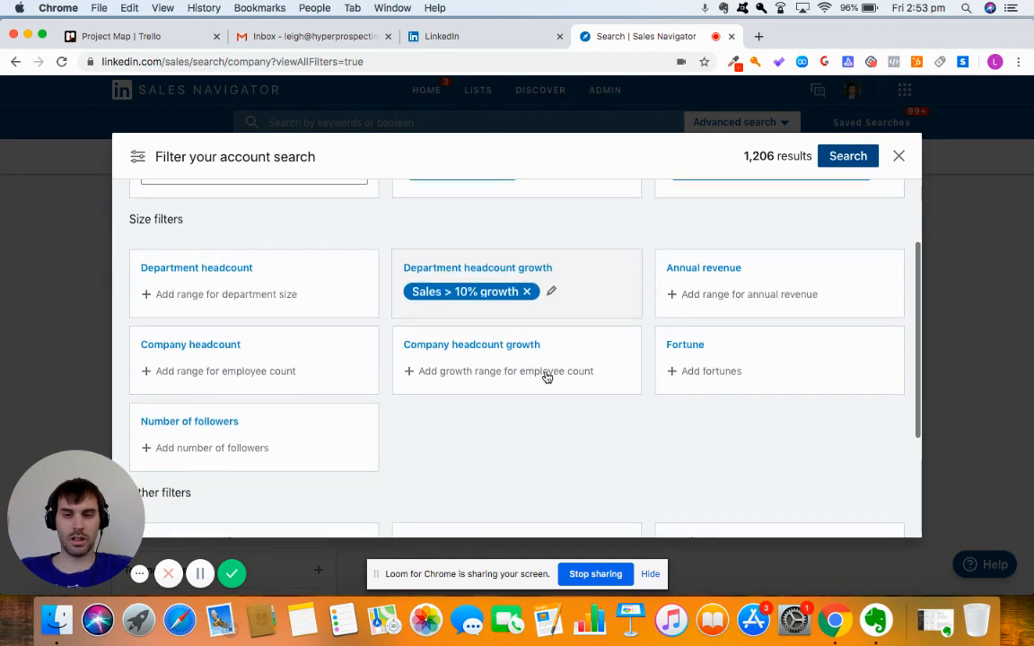
pyautogui.click(209, 376)
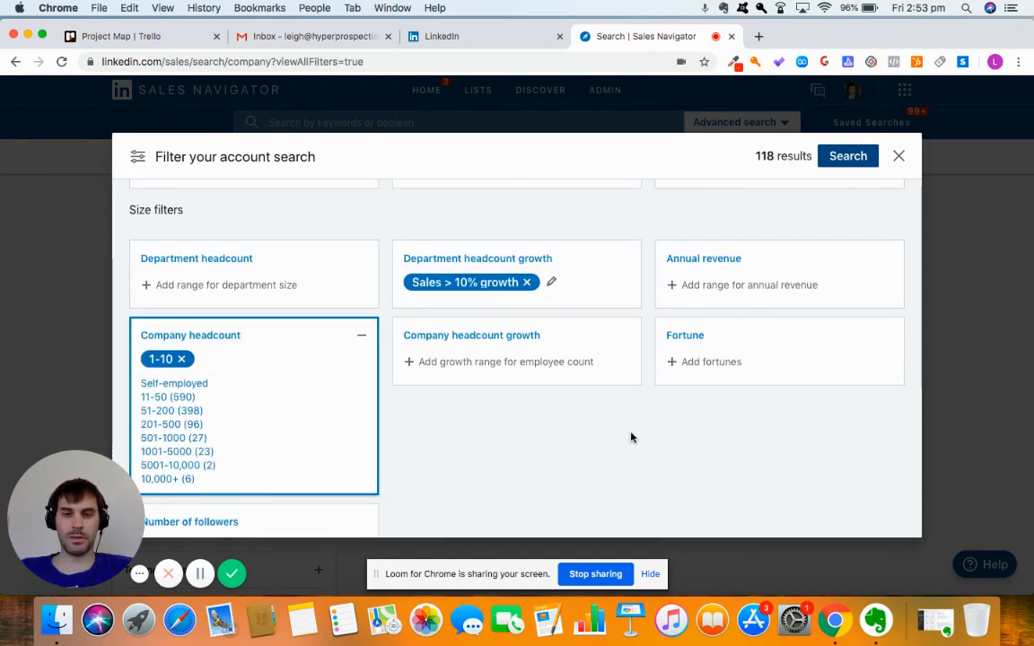
pyautogui.click(677, 395)
pyautogui.scroll(3, 662, 333)
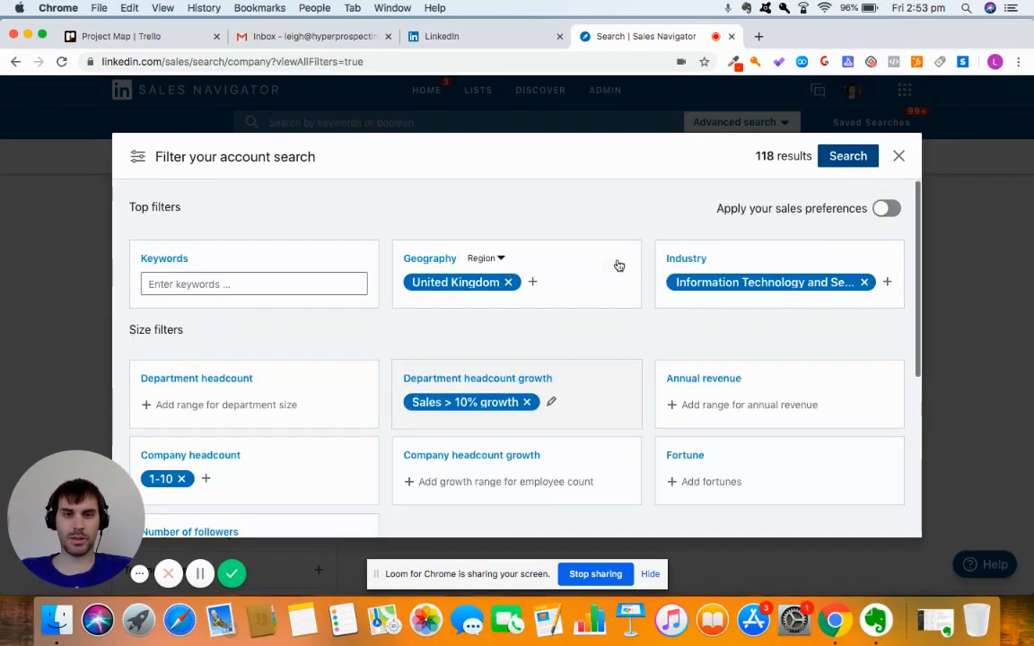
pyautogui.click(847, 157)
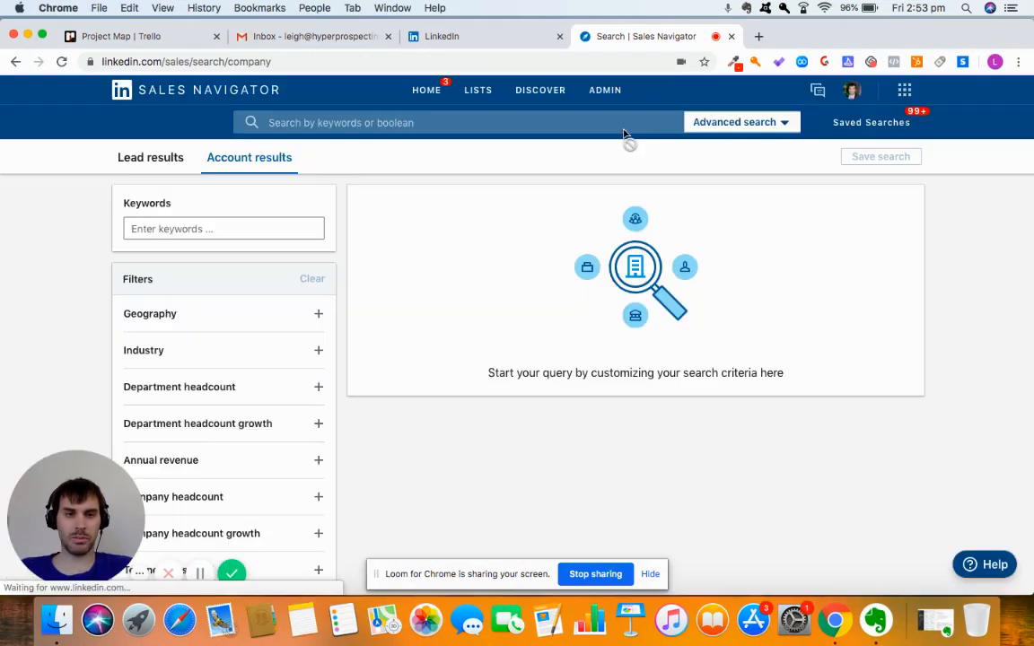
# Step: Review the companies listed in the account results
pyautogui.scroll(-4, 224, 397)
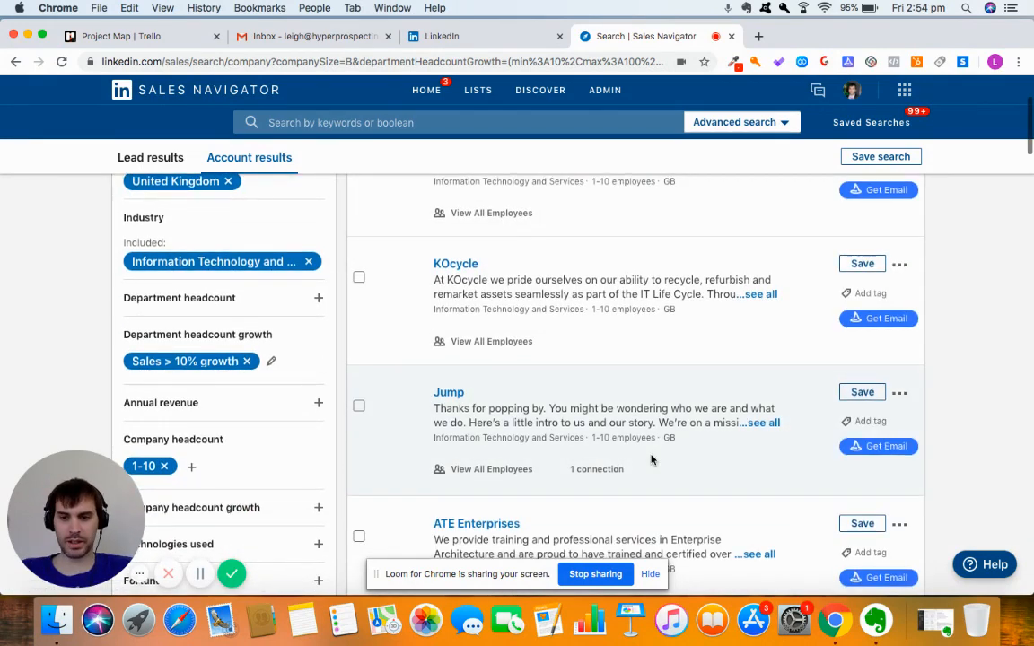
pyautogui.scroll(-3, 651, 459)
pyautogui.scroll(5, 651, 460)
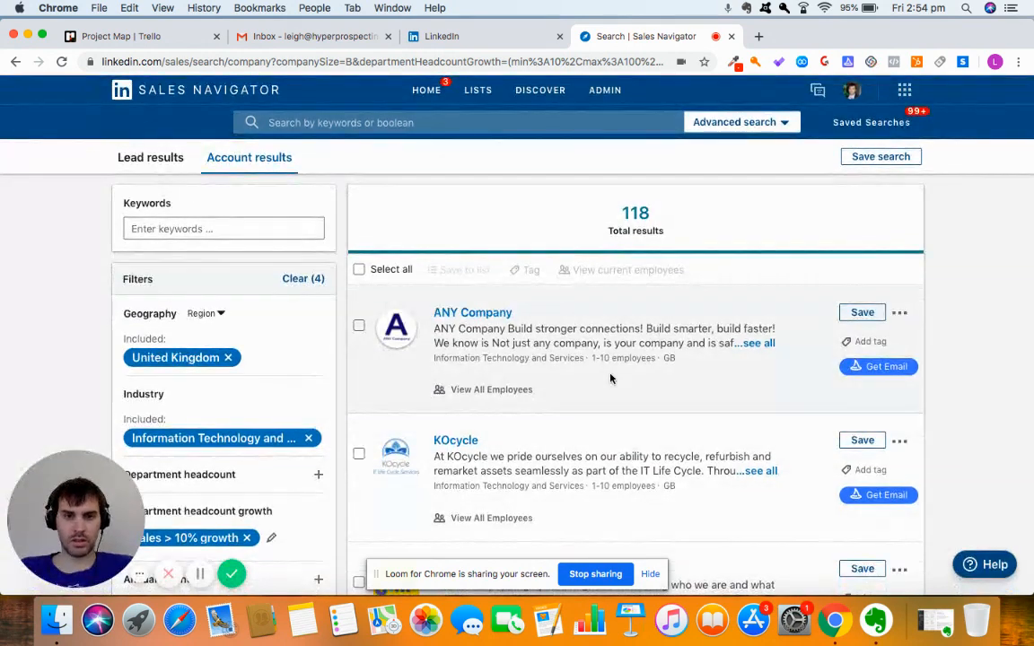
pyautogui.scroll(-2, 611, 376)
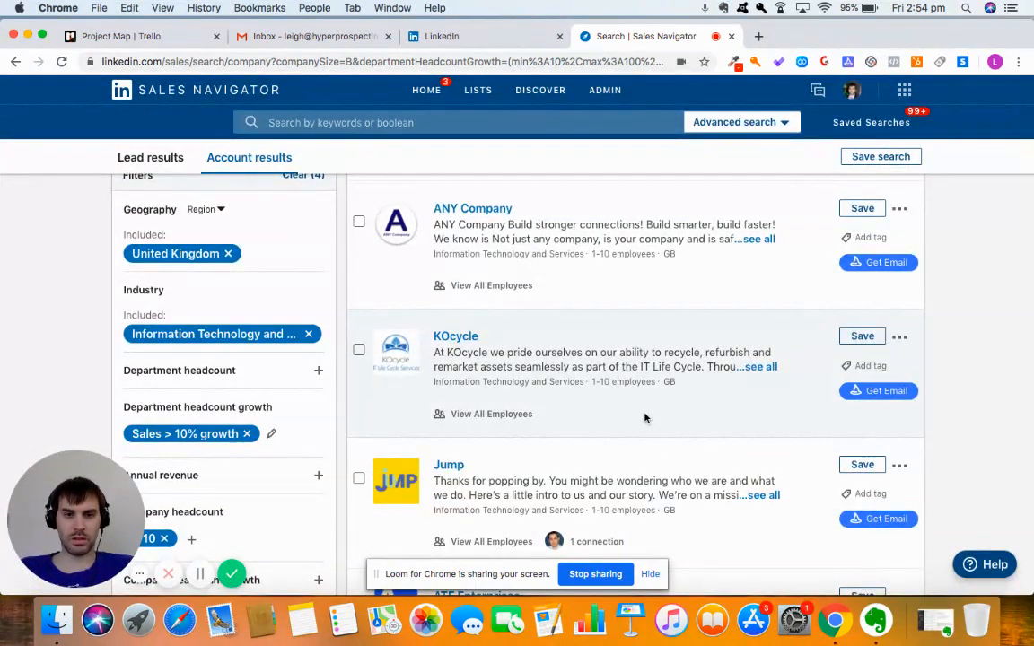
pyautogui.scroll(-5, 645, 418)
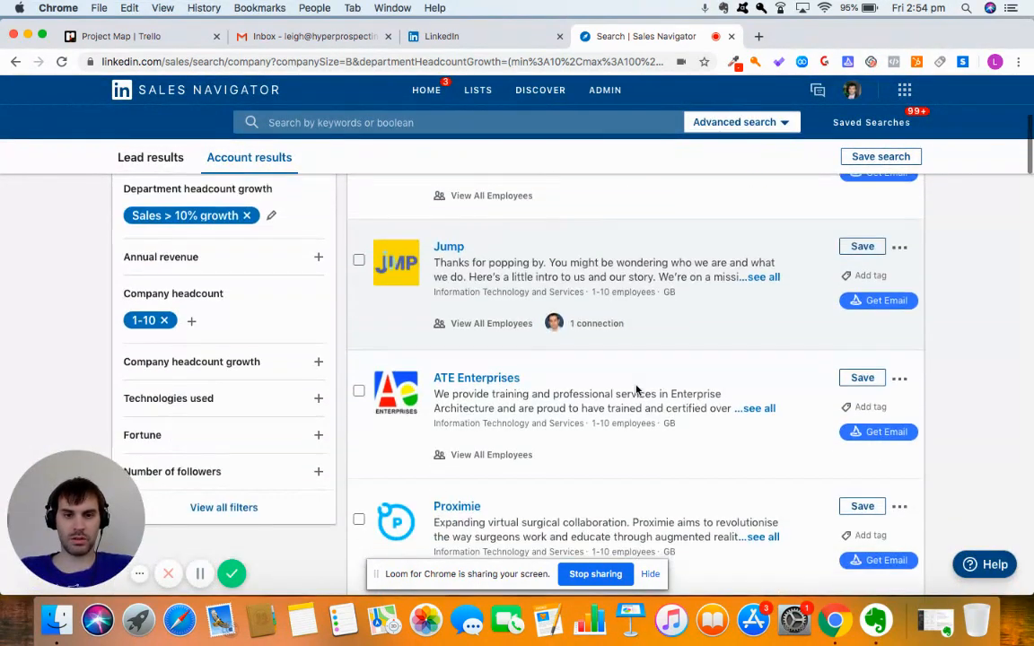
pyautogui.scroll(-2, 637, 388)
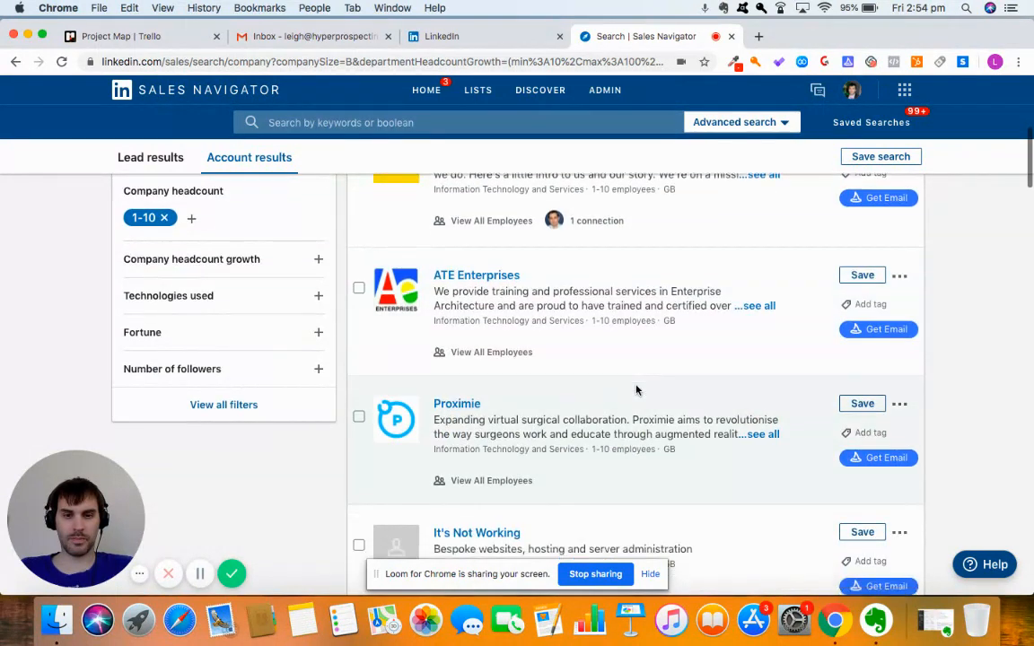
pyautogui.scroll(-3, 636, 389)
pyautogui.scroll(2, 635, 393)
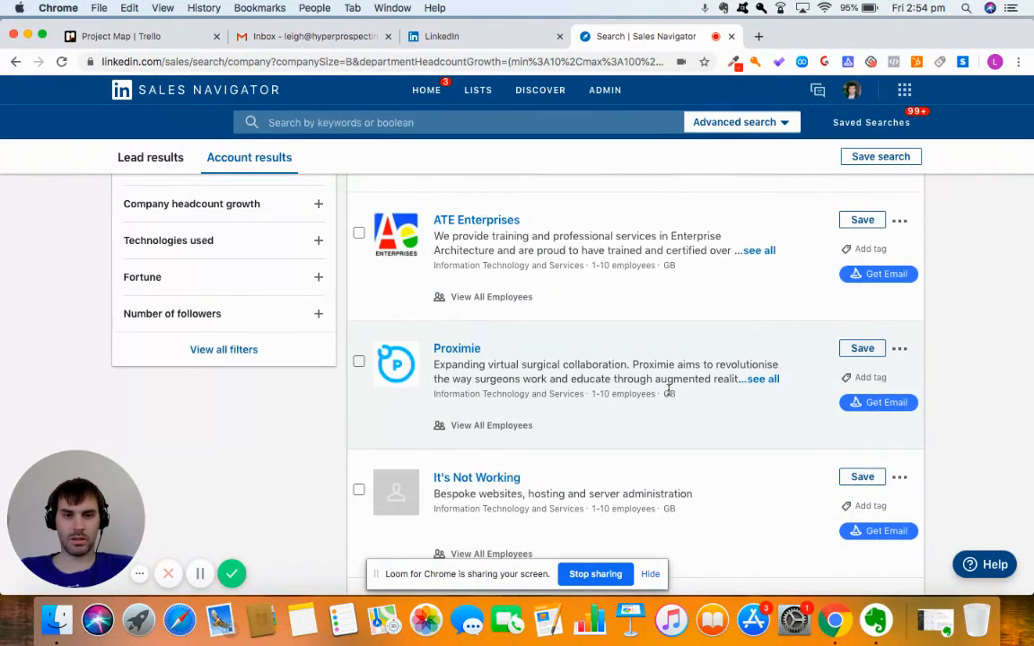
# Step: Open the Proximie account page in a new tab and list the company's decision makers
pyautogui.rightClick(458, 352)
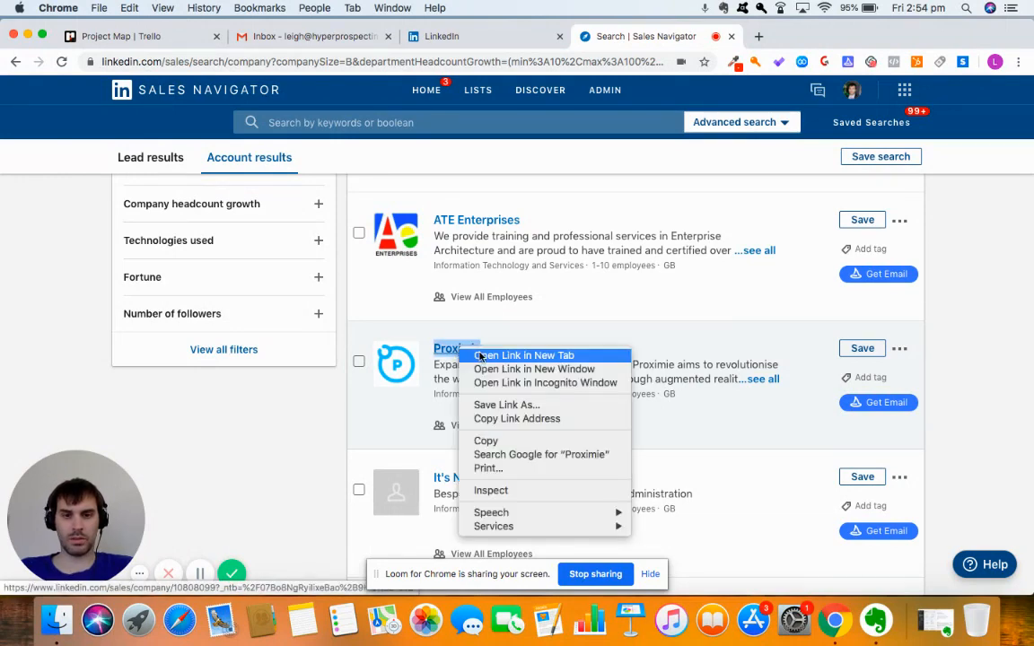
pyautogui.click(490, 356)
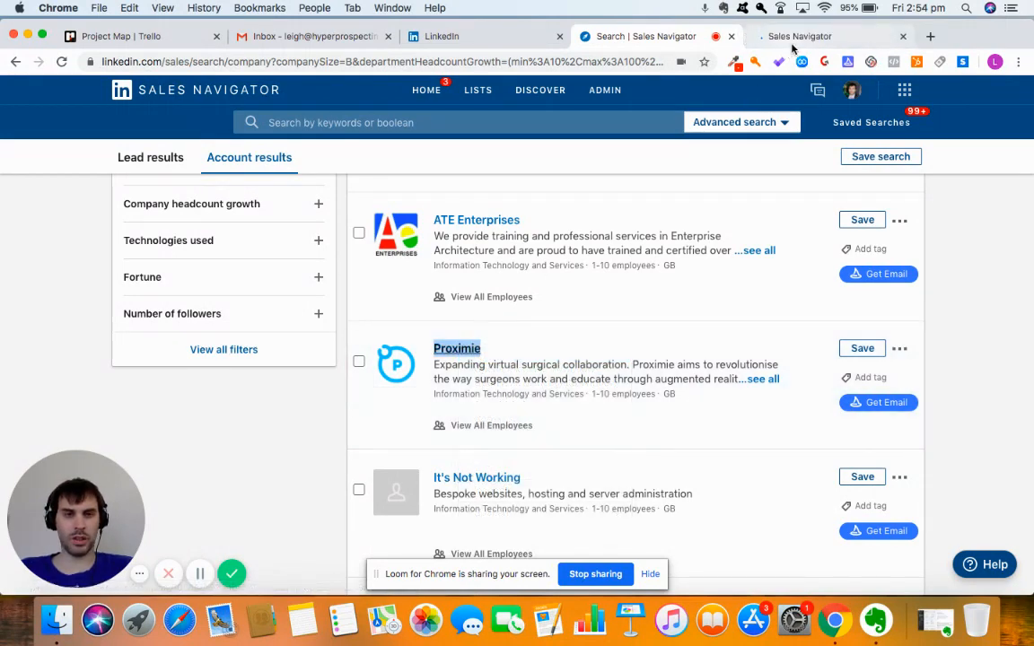
pyautogui.click(794, 40)
pyautogui.click(611, 36)
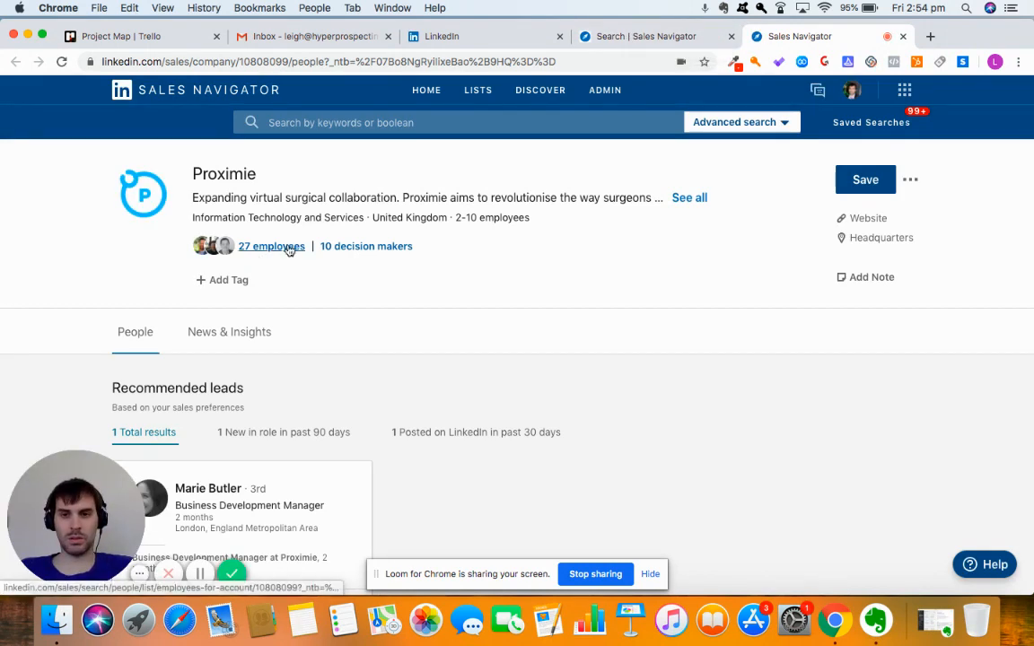
pyautogui.click(359, 247)
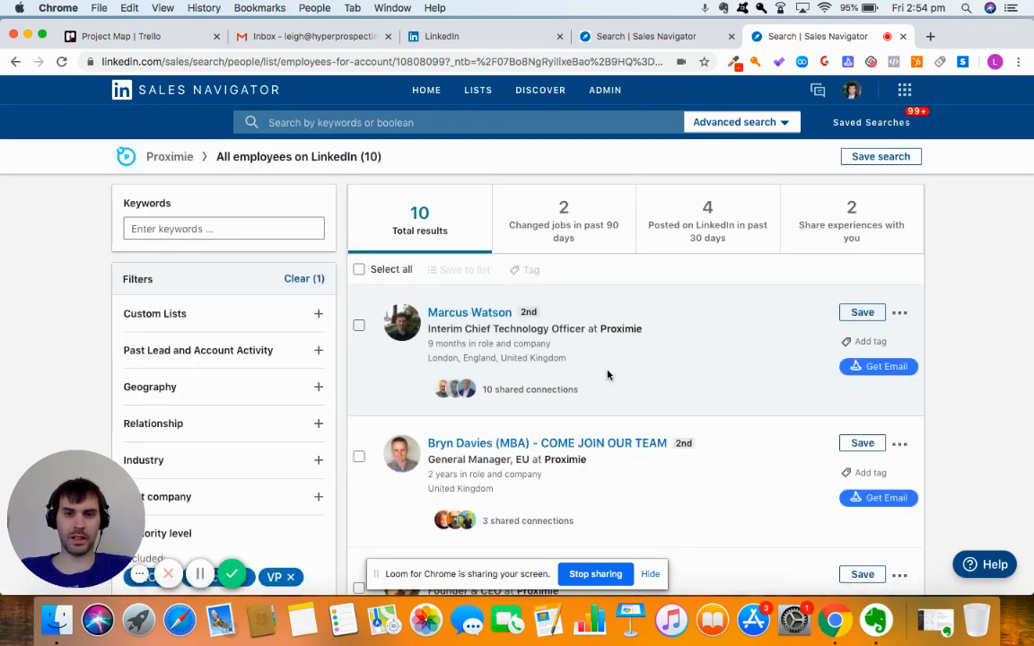
# Step: Check the lead lists available for saving Proximie's Founder & CEO
pyautogui.scroll(-5, 681, 412)
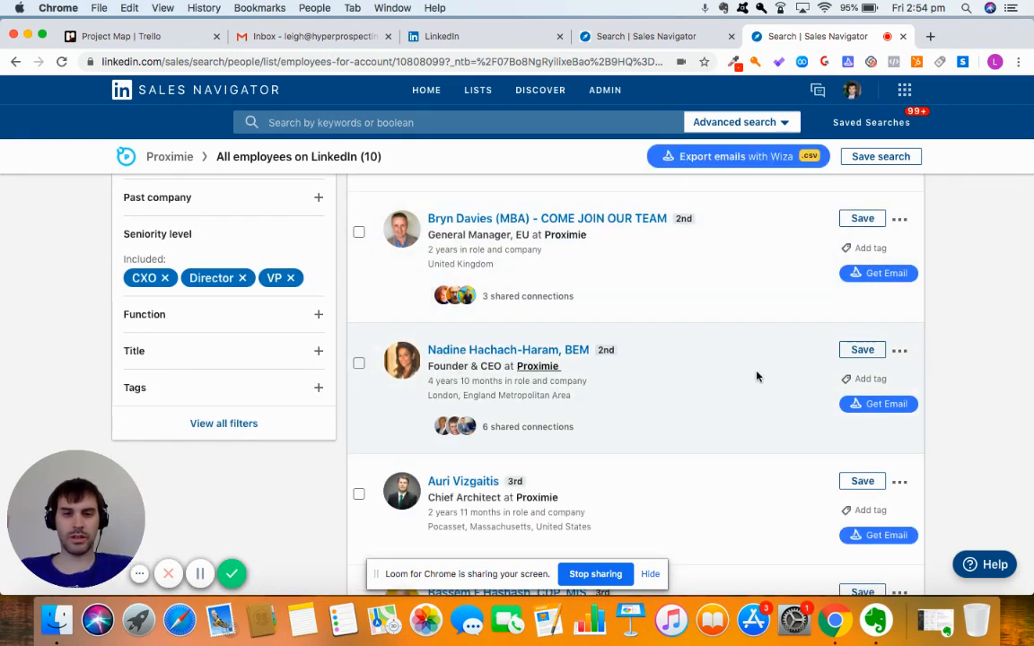
pyautogui.click(861, 359)
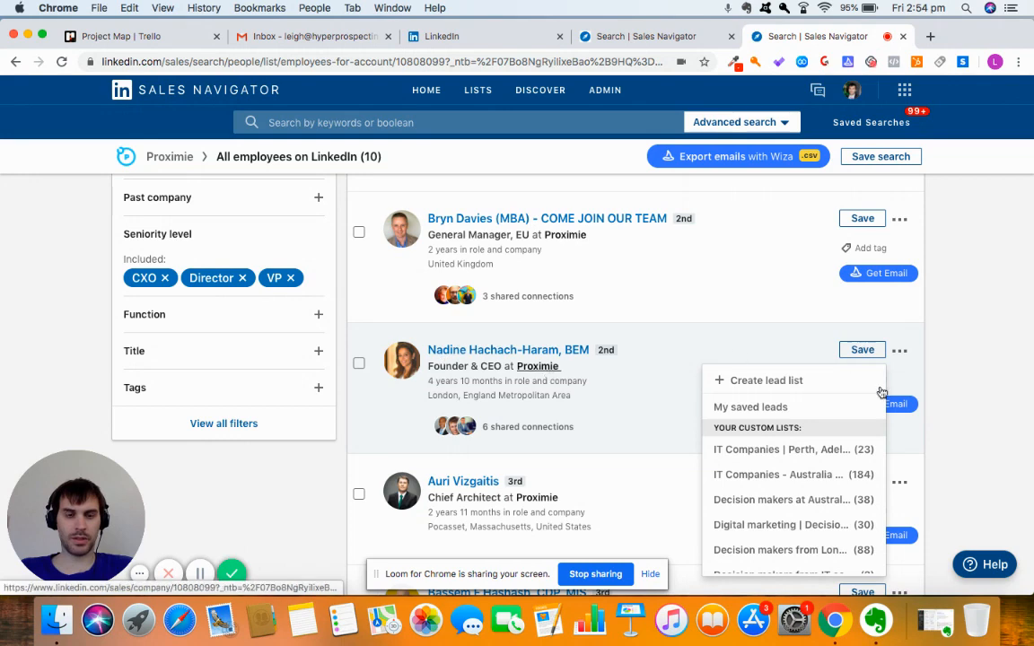
pyautogui.click(1005, 419)
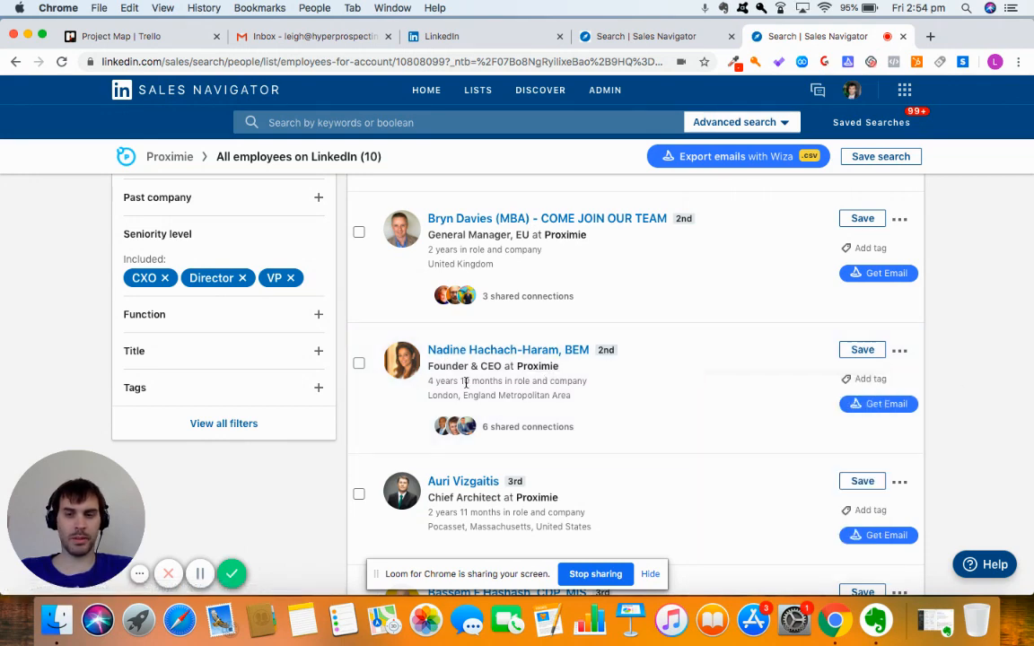
# Step: Review Proximie's decision makers and the applied seniority filters, and close the company's tab
pyautogui.scroll(2, 334, 367)
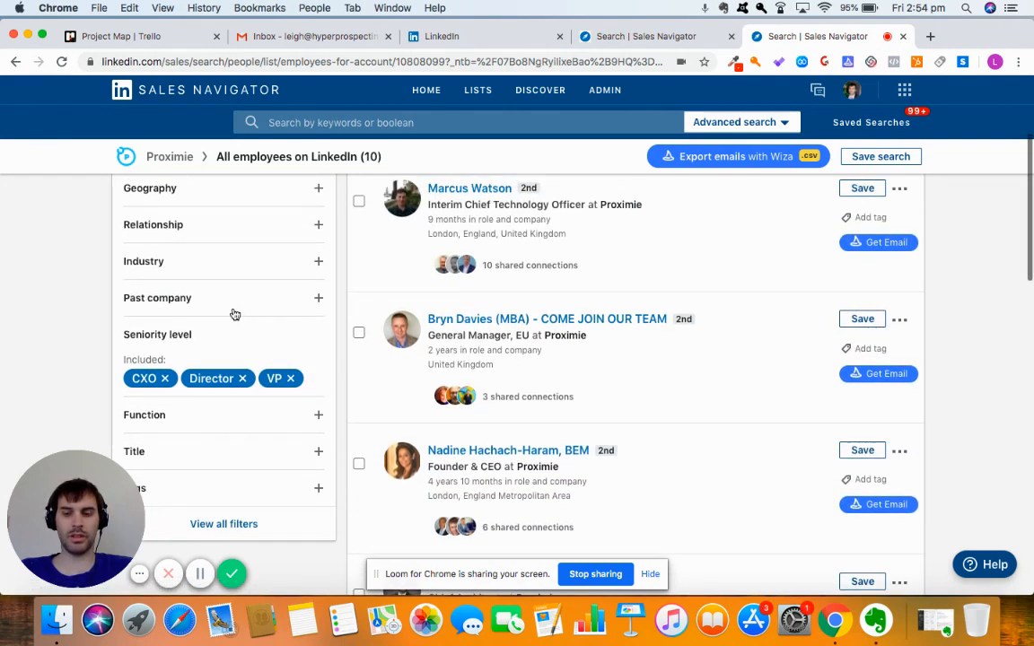
pyautogui.scroll(2, 232, 310)
pyautogui.scroll(2, 204, 312)
pyautogui.scroll(-5, 449, 360)
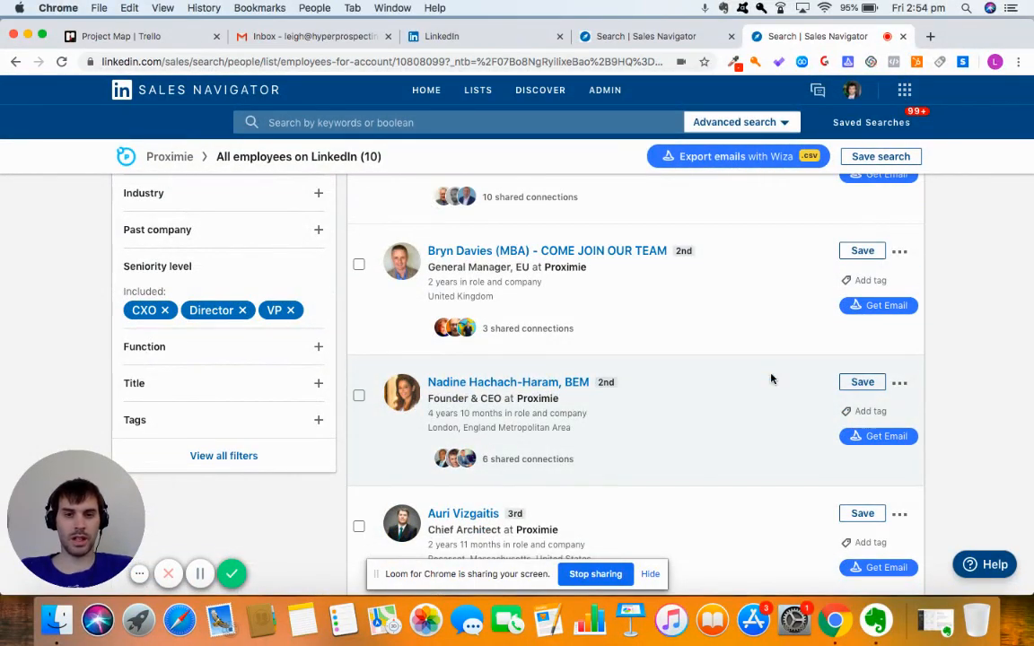
pyautogui.scroll(-1, 759, 355)
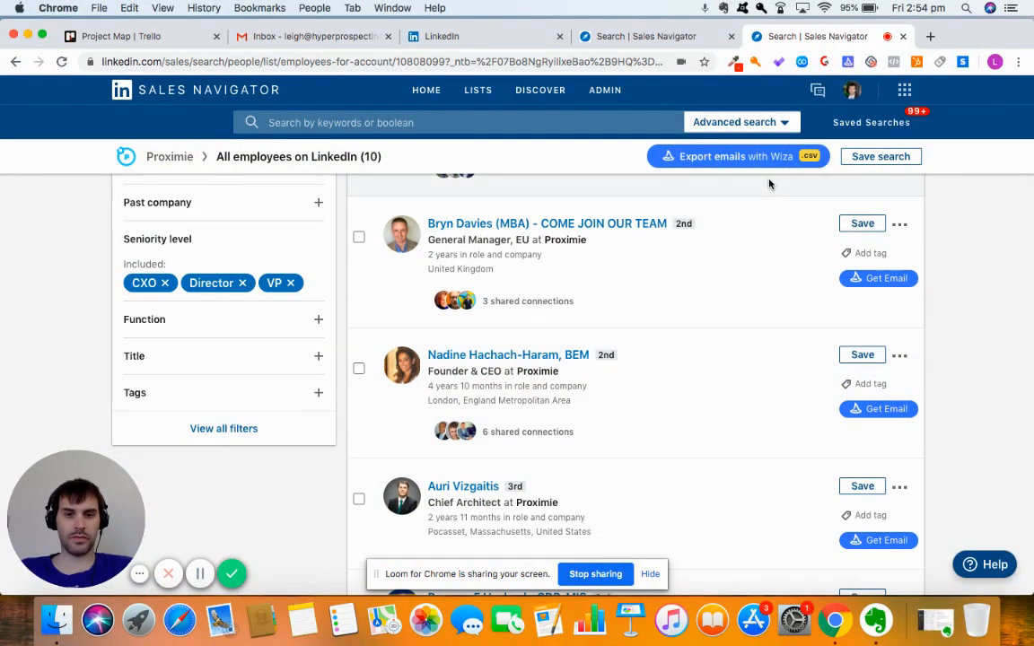
pyautogui.scroll(-3, 696, 167)
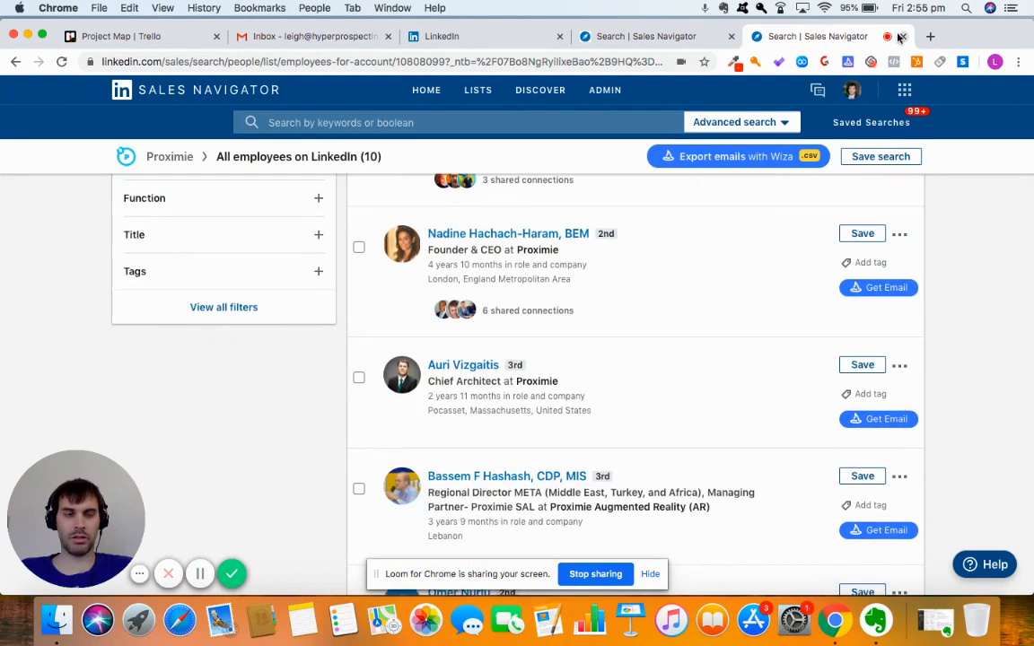
pyautogui.press('super+w')
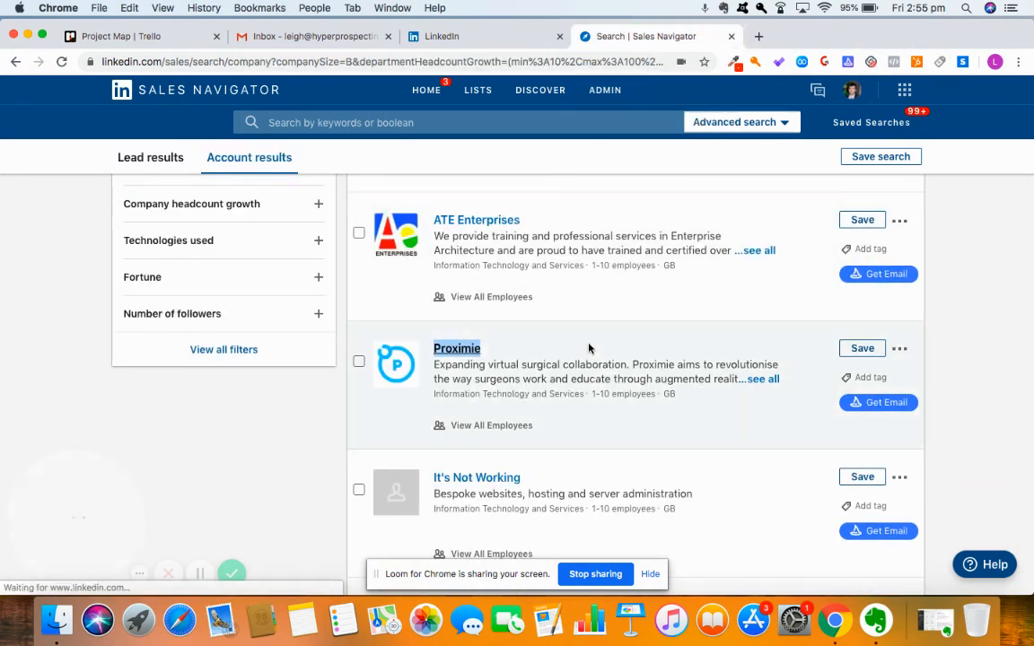
# Step: Look through more of the companies in the account results and check the total number of results
pyautogui.scroll(-5, 519, 439)
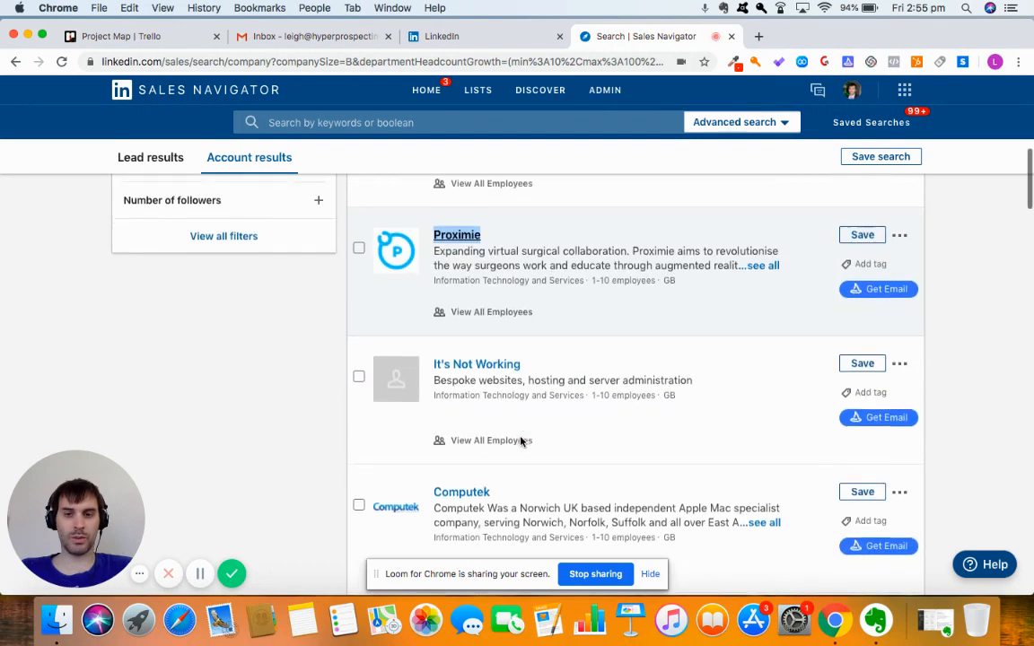
pyautogui.scroll(-1, 574, 425)
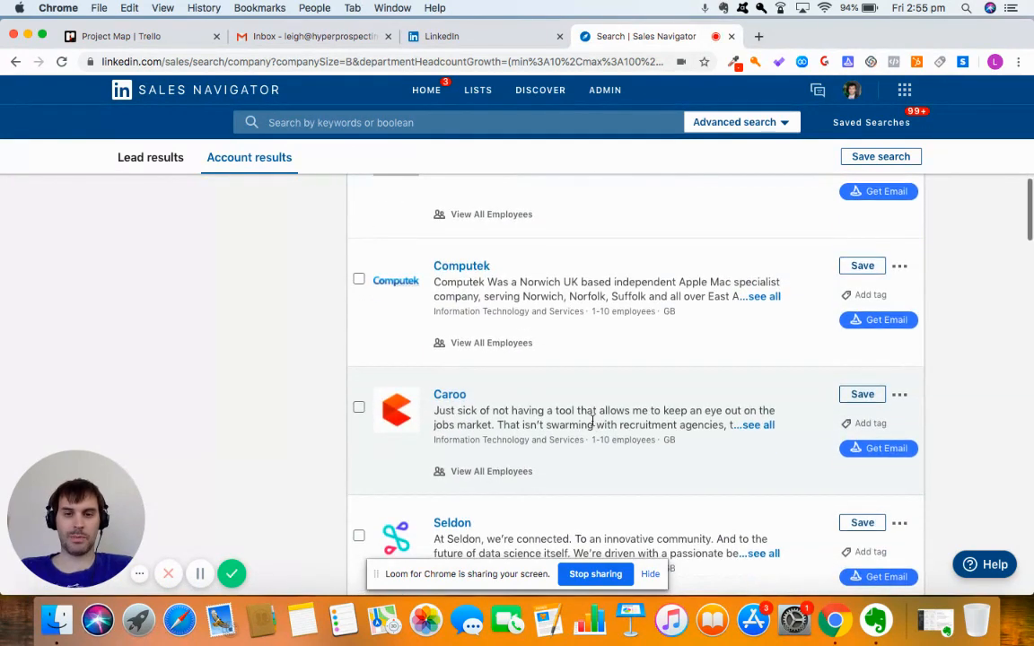
pyautogui.scroll(-1, 593, 422)
pyautogui.scroll(15, 593, 423)
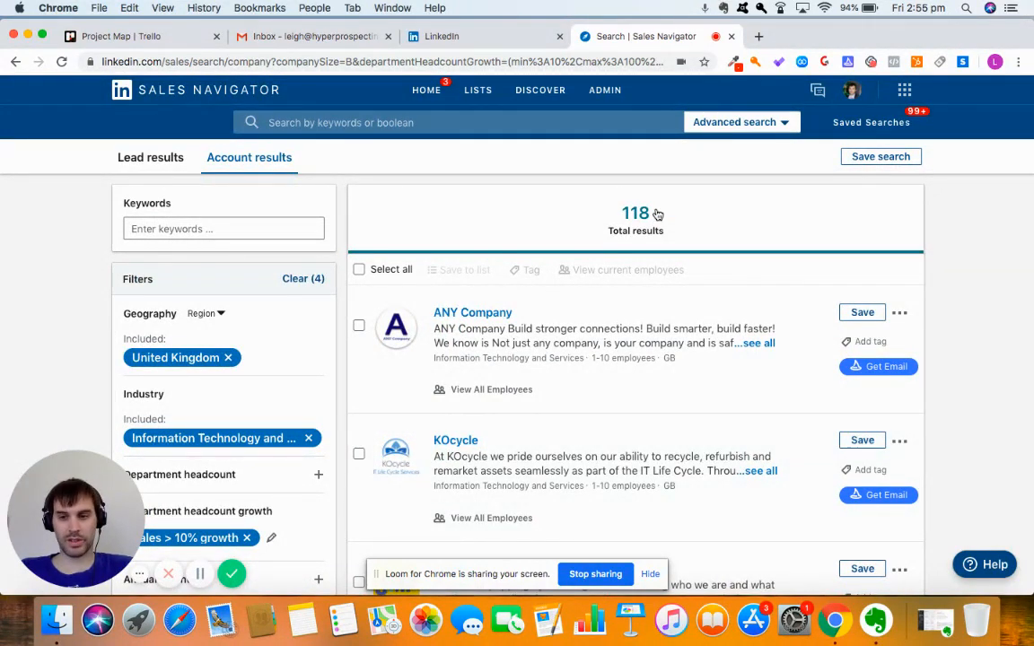
# Step: Review the applied and remaining filters of the account search, from geography to number of followers
pyautogui.scroll(-5, 744, 357)
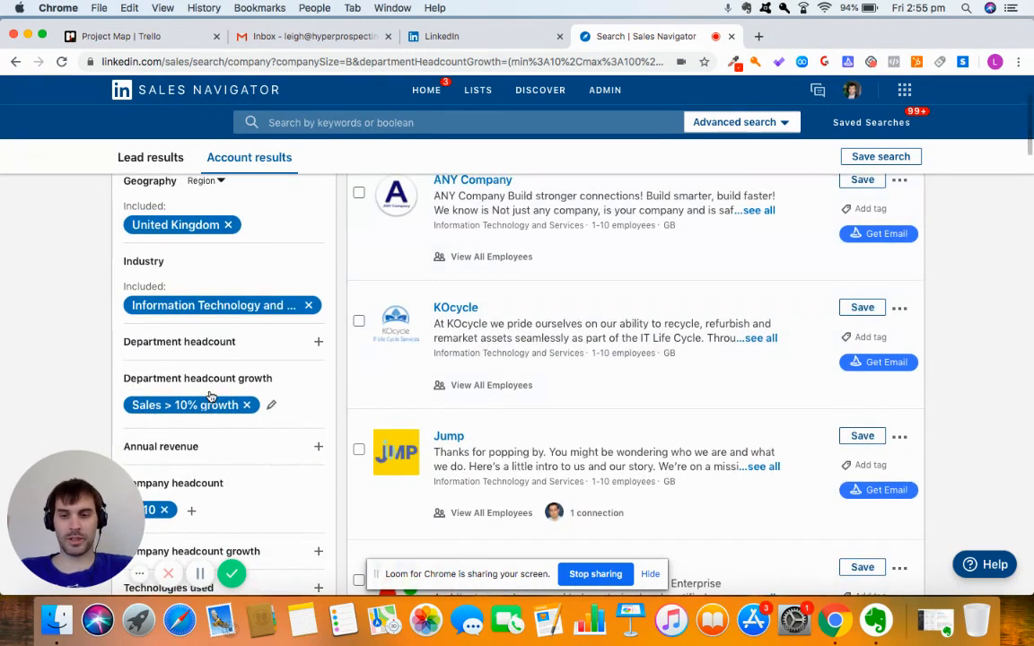
pyautogui.scroll(-2, 211, 397)
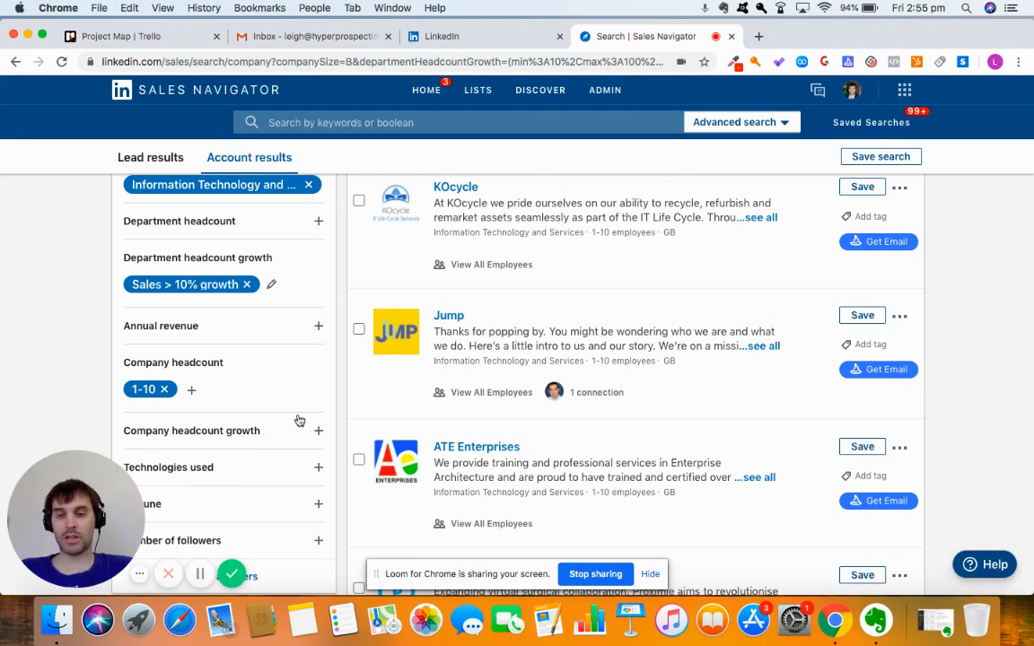
pyautogui.scroll(-1, 287, 410)
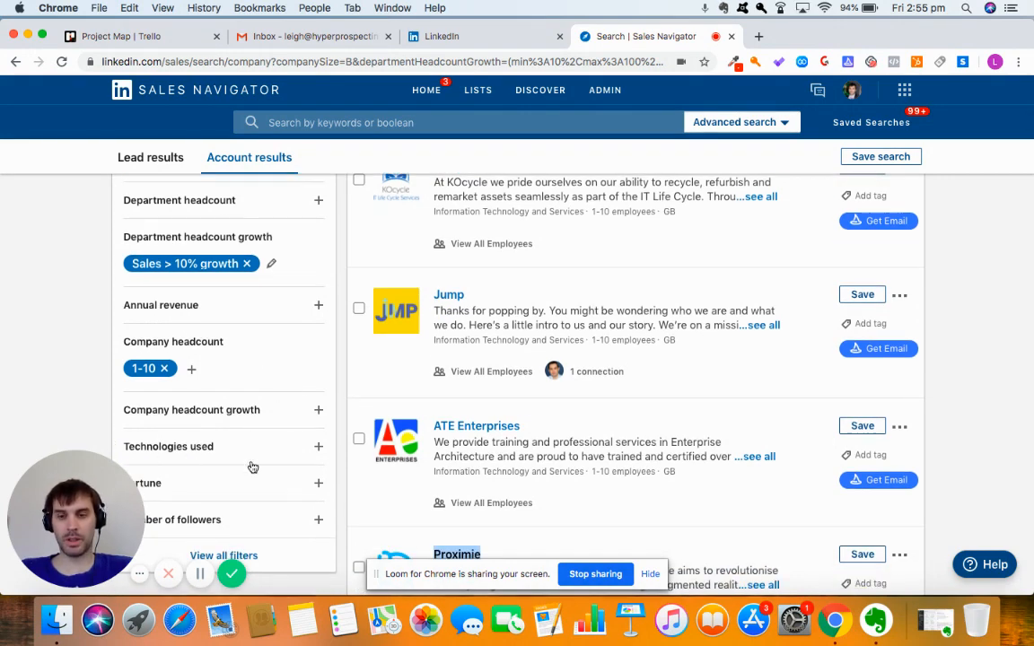
pyautogui.scroll(-2, 247, 464)
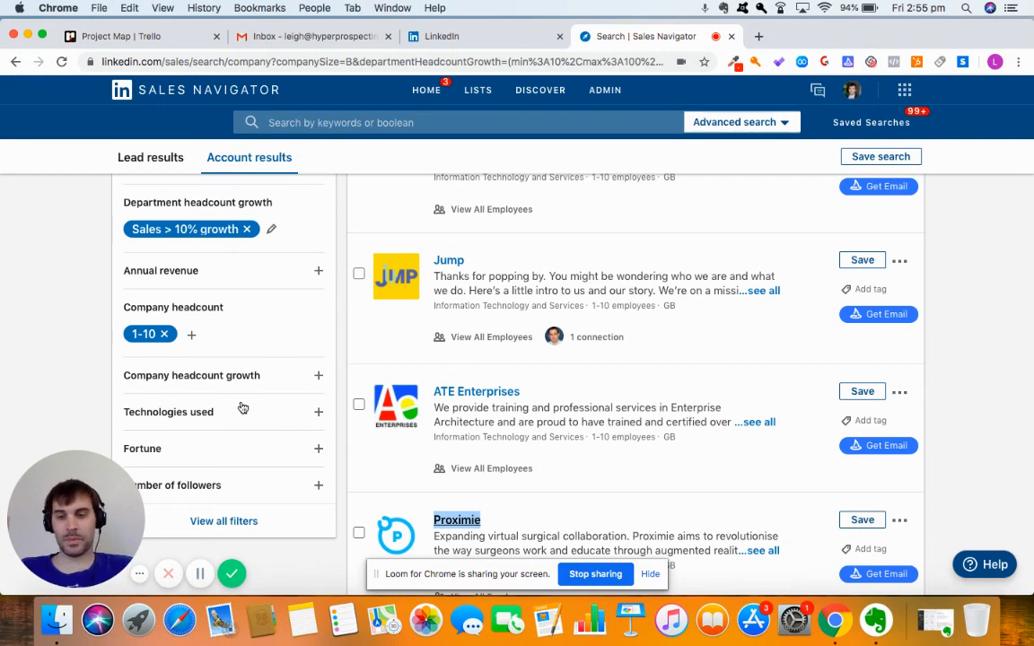
pyautogui.scroll(4, 270, 406)
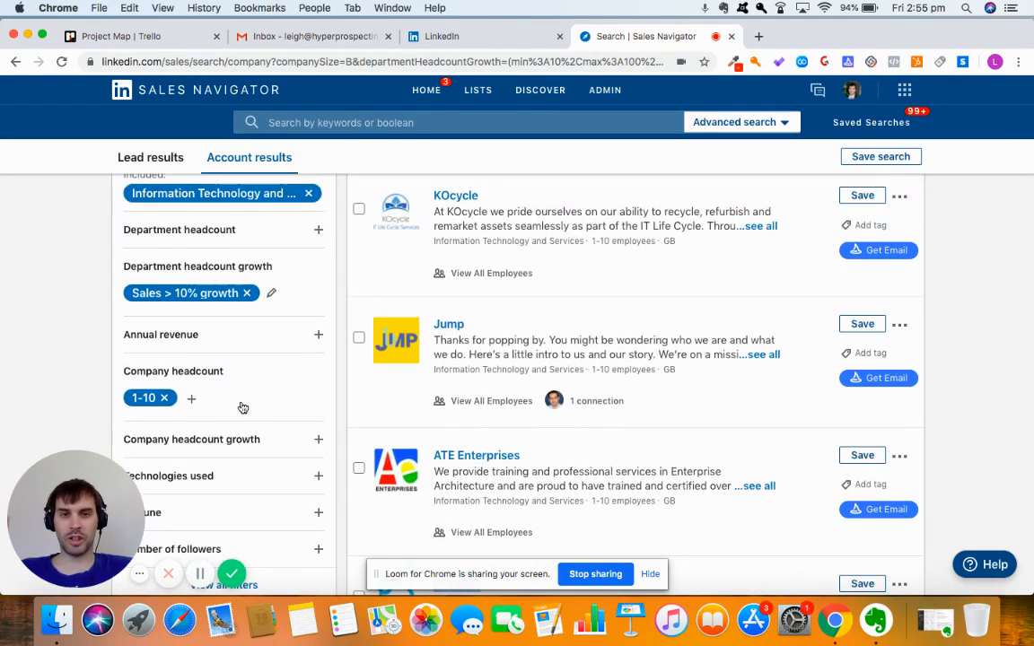
pyautogui.scroll(2, 242, 408)
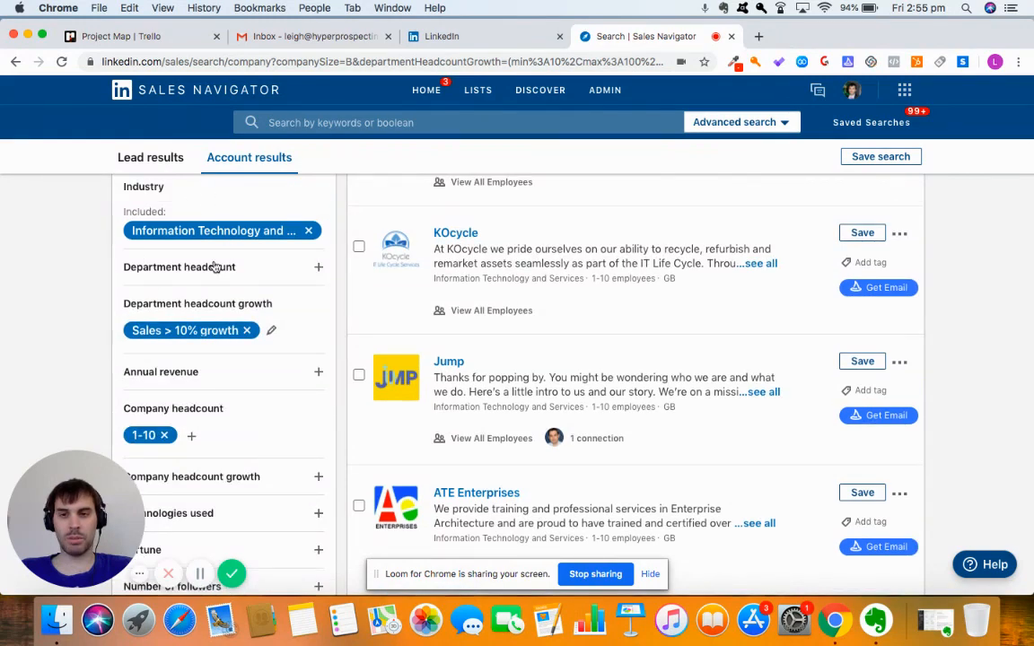
pyautogui.scroll(10, 269, 395)
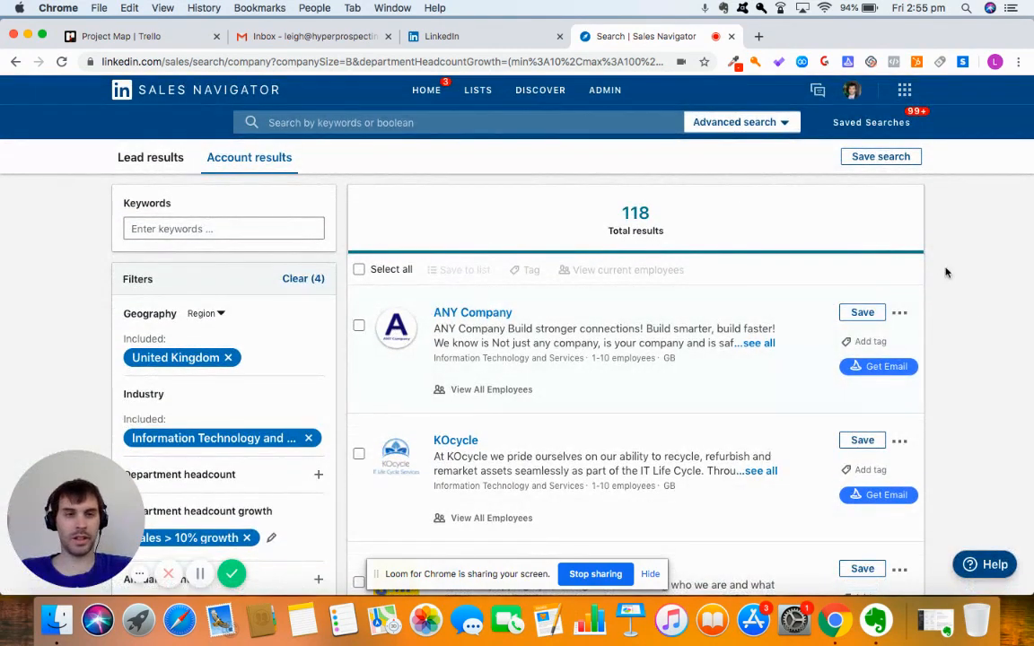
# Step: Start an advanced search for leads and look over its top filters
pyautogui.click(785, 131)
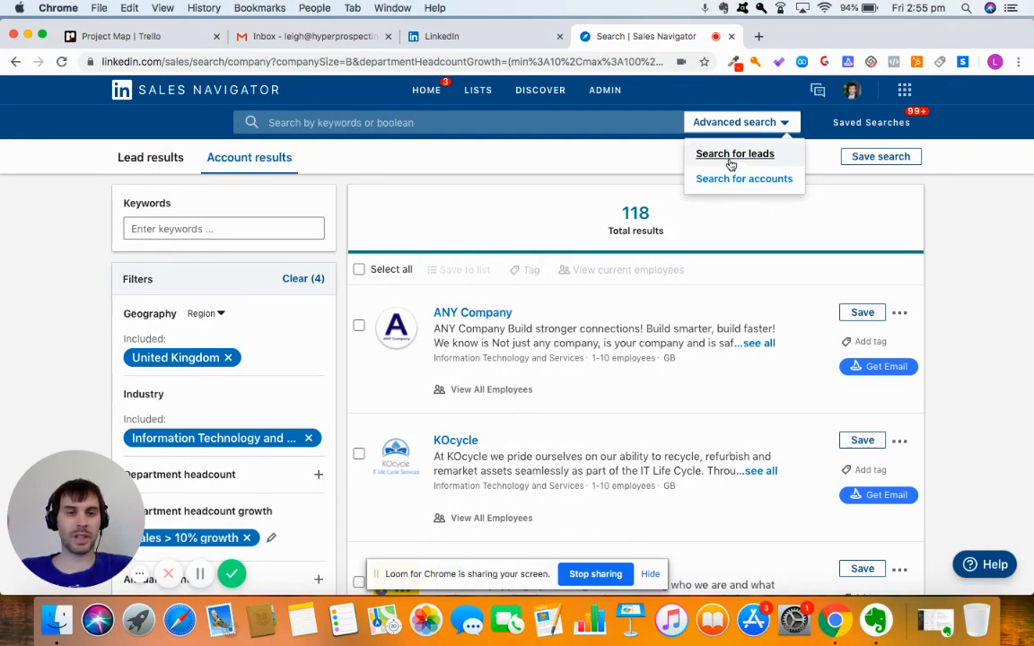
pyautogui.click(724, 158)
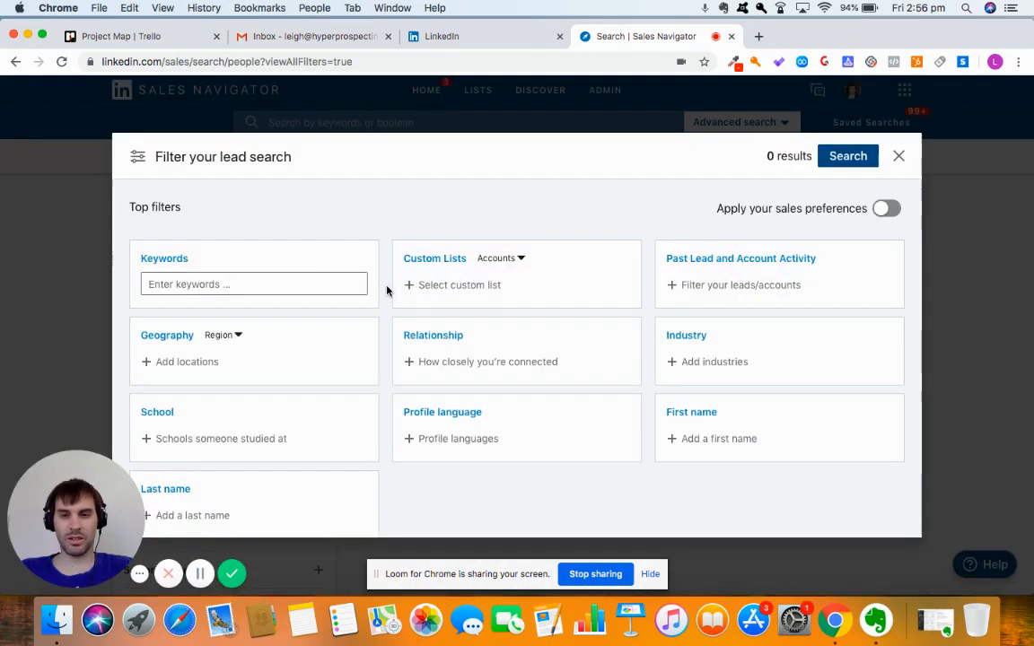
pyautogui.scroll(-1, 386, 290)
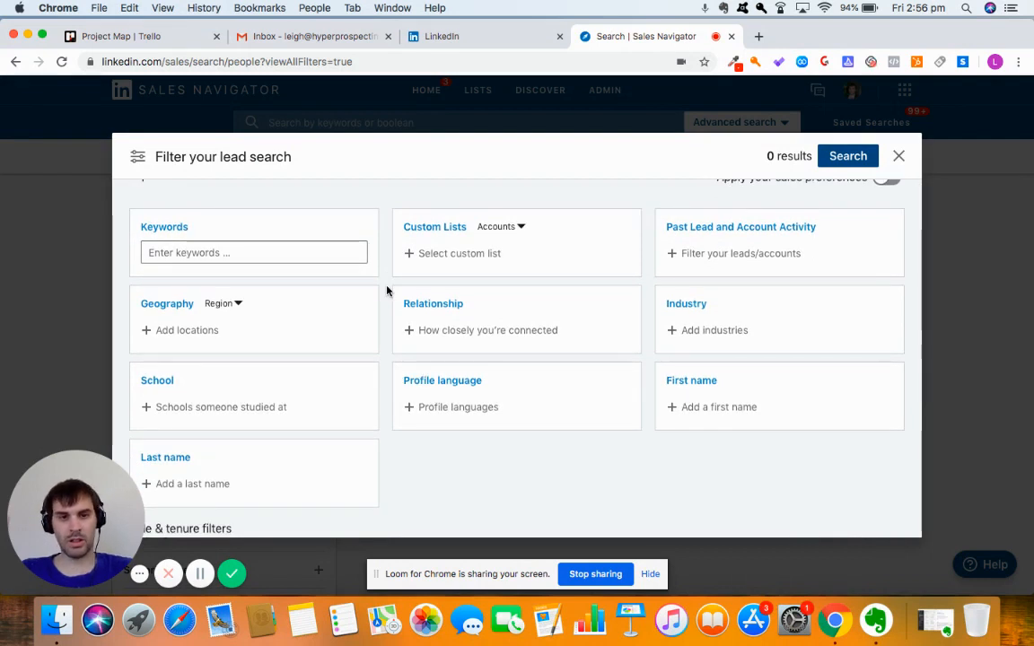
pyautogui.scroll(1, 316, 375)
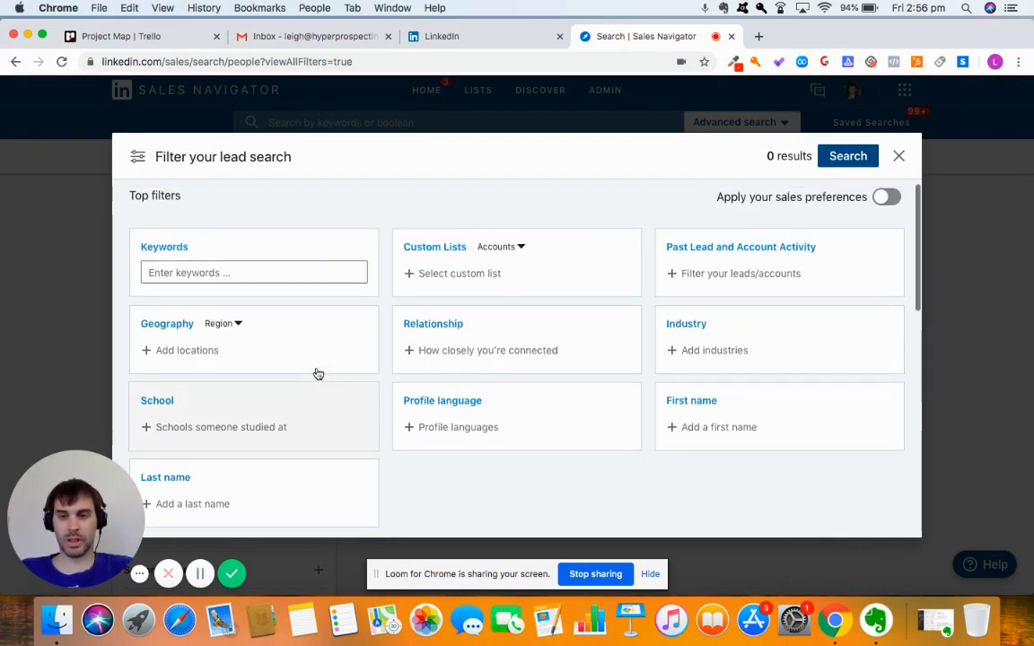
# Step: Include United Kingdom as the region in the Geography filter of the lead search
pyautogui.click(184, 352)
pyautogui.write('unite')
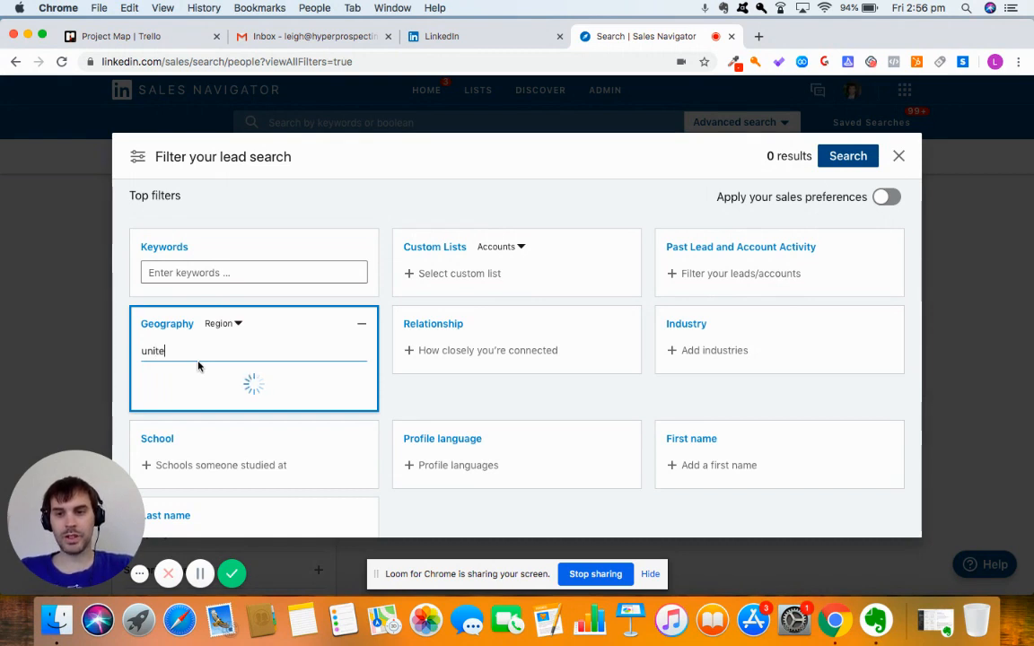
pyautogui.write('d kingdom')
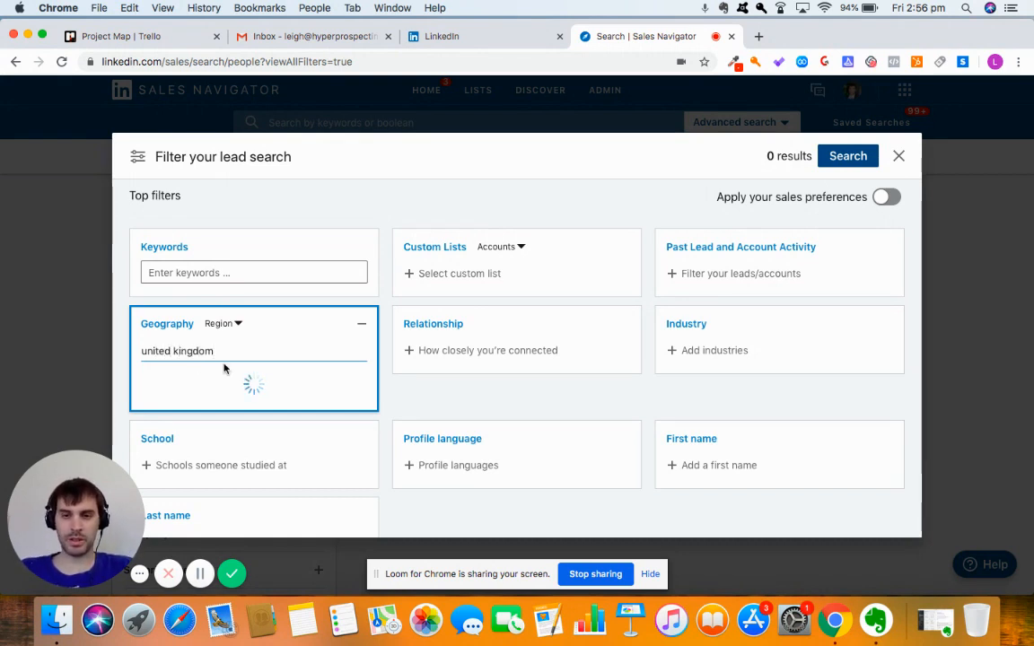
pyautogui.click(180, 380)
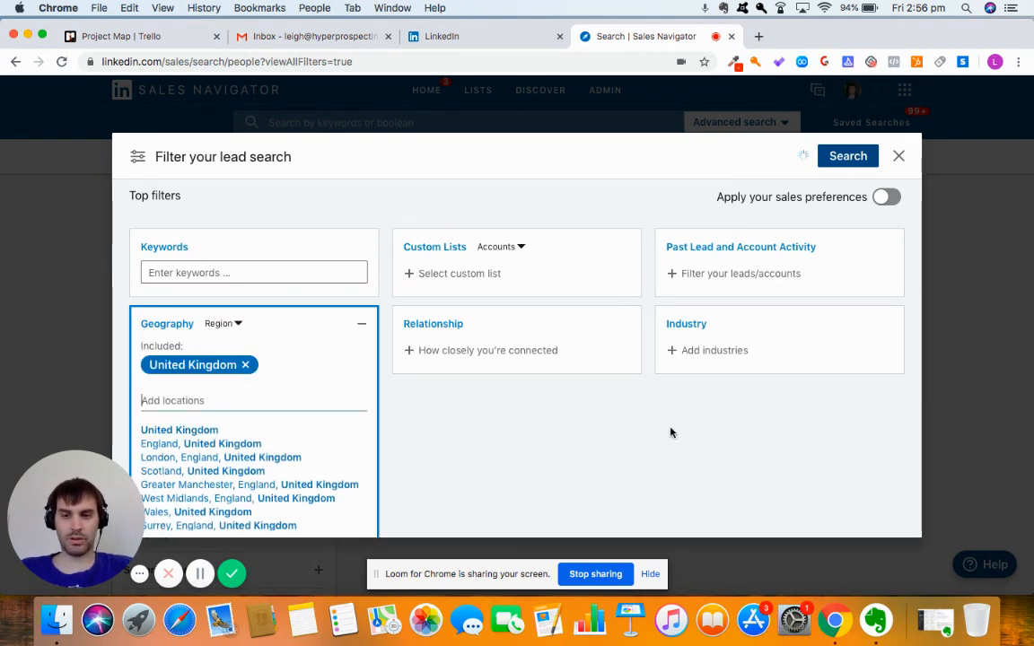
pyautogui.click(671, 433)
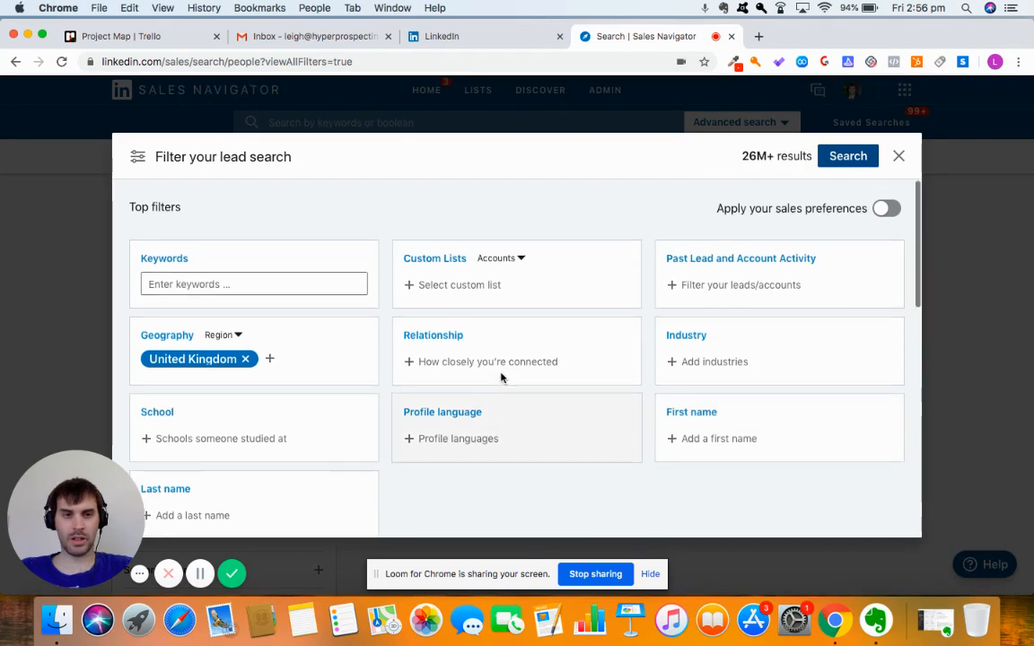
# Step: Set the Relationship filter to 2nd Degree Connections, Group members and 3rd Degree+ Connections, and include Information Technology and Services in the Industry filter
pyautogui.scroll(-1, 547, 332)
pyautogui.click(469, 319)
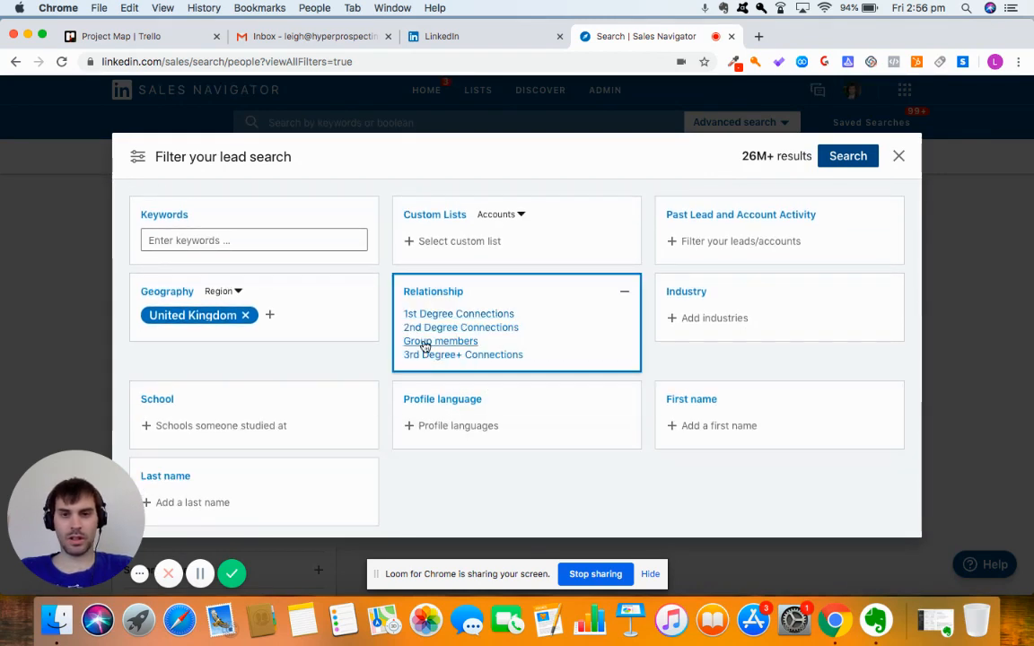
pyautogui.click(424, 330)
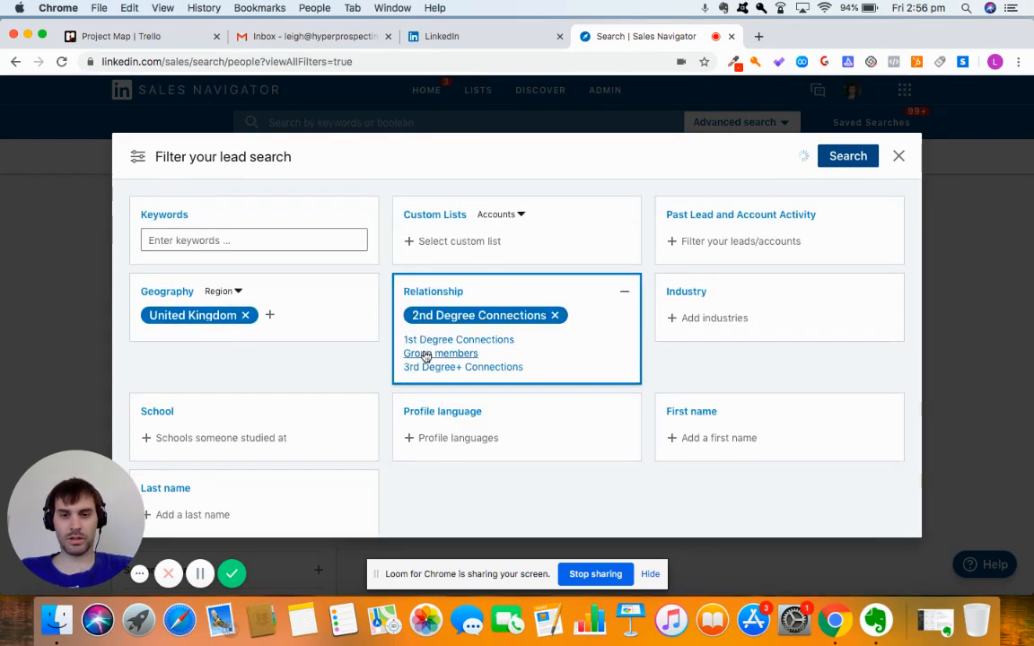
pyautogui.click(422, 351)
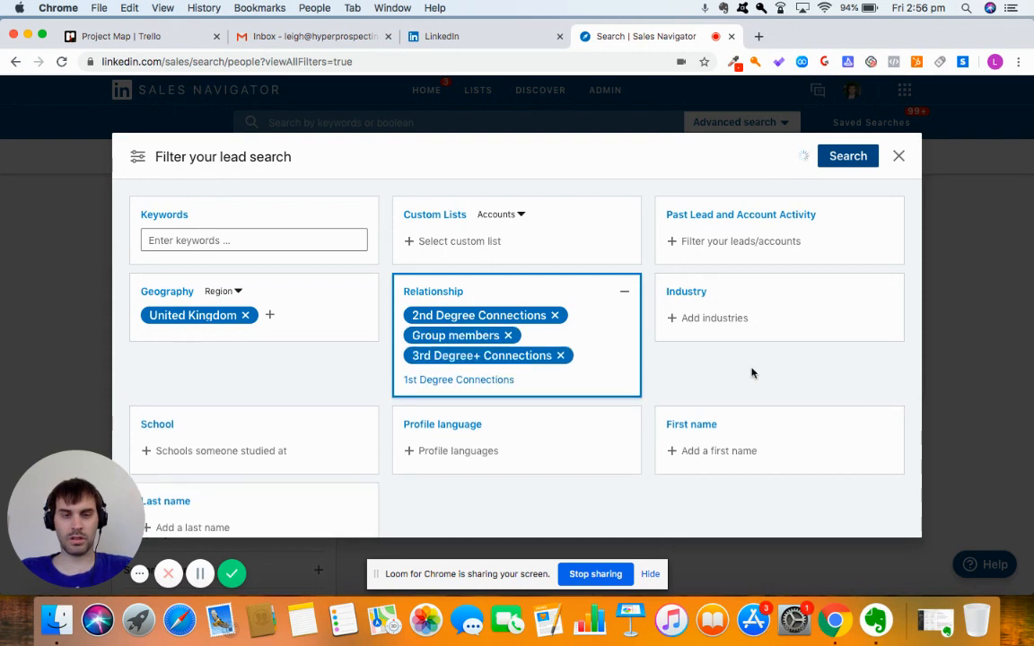
pyautogui.click(704, 319)
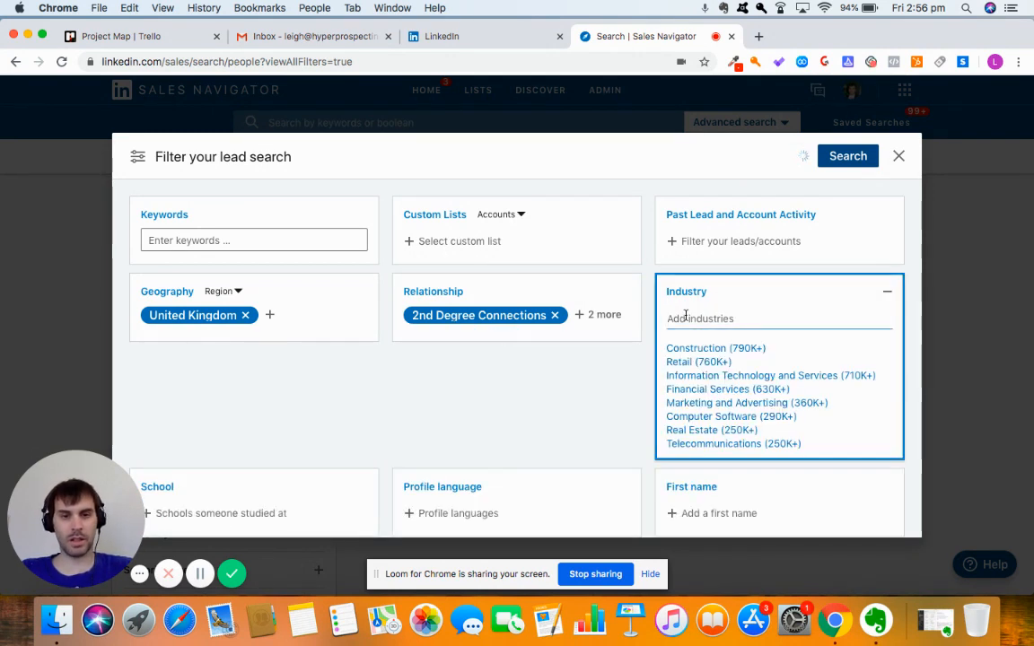
pyautogui.click(792, 381)
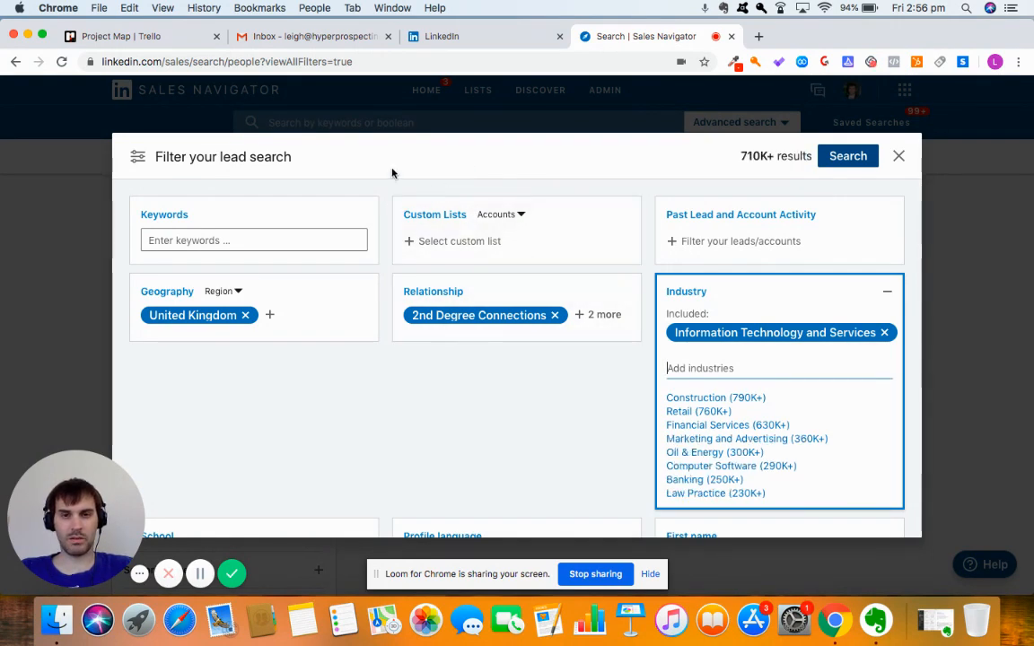
# Step: Include Chief Executive Officer and Managing Director as current titles in the Title filter of the lead search
pyautogui.click(587, 235)
pyautogui.scroll(-5, 586, 238)
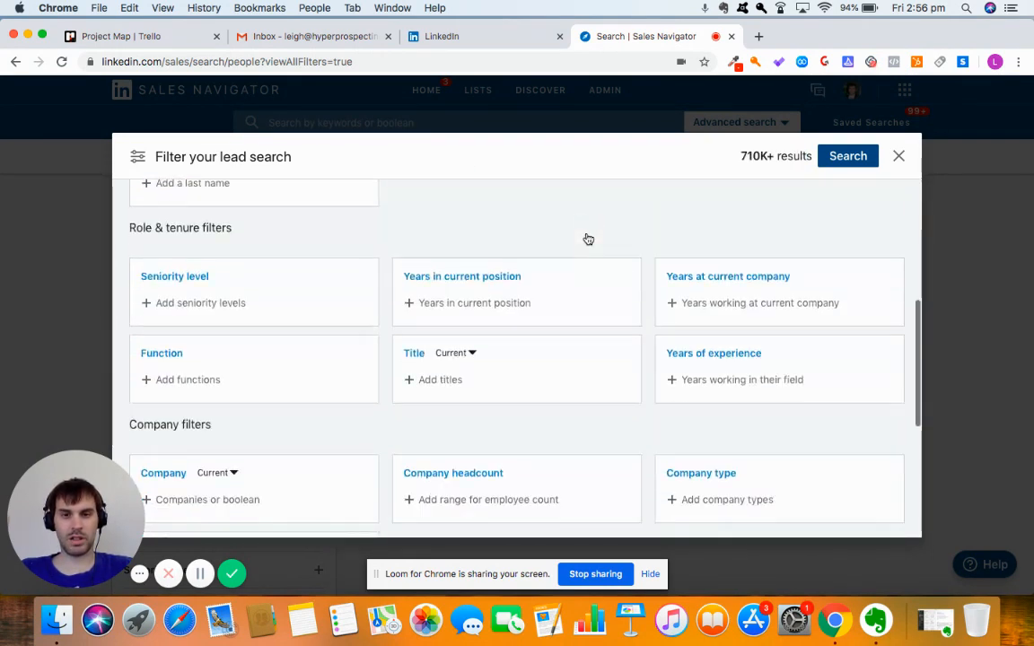
pyautogui.click(440, 342)
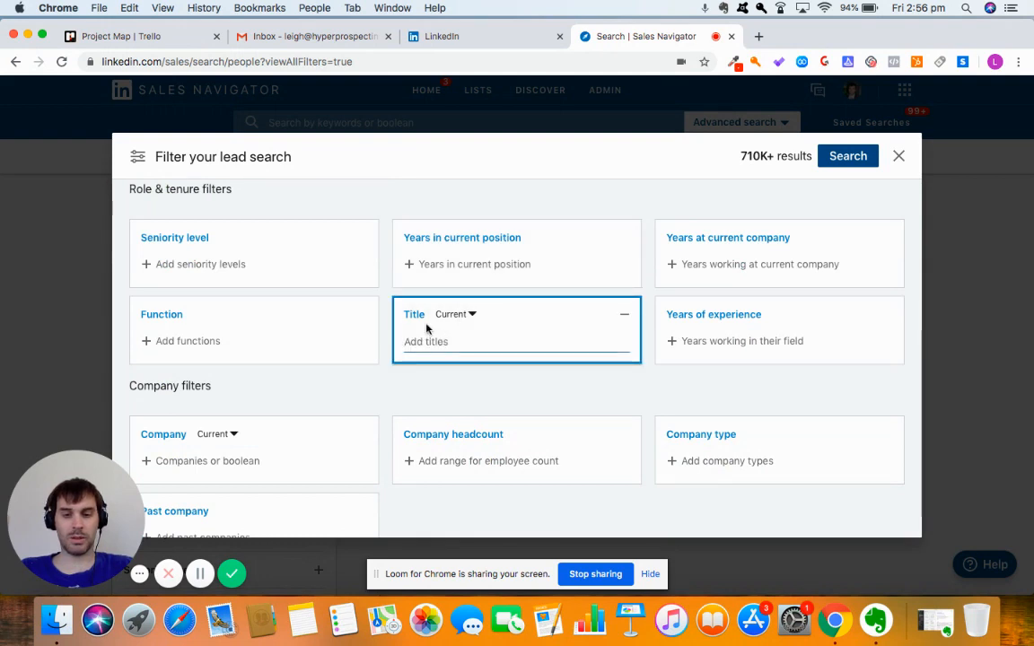
pyautogui.write('CEO')
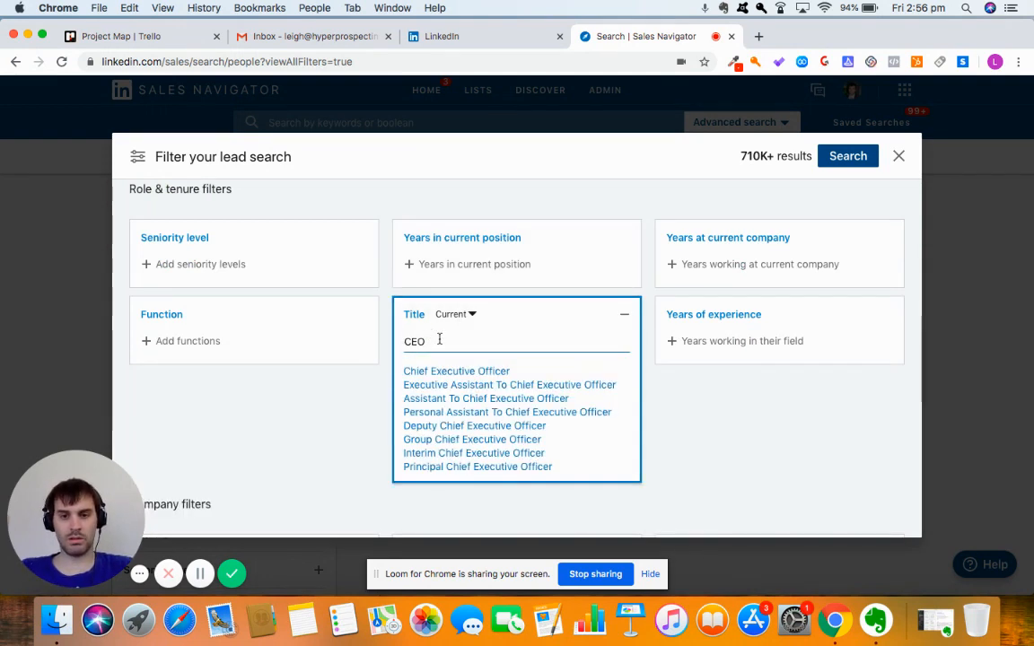
pyautogui.click(437, 370)
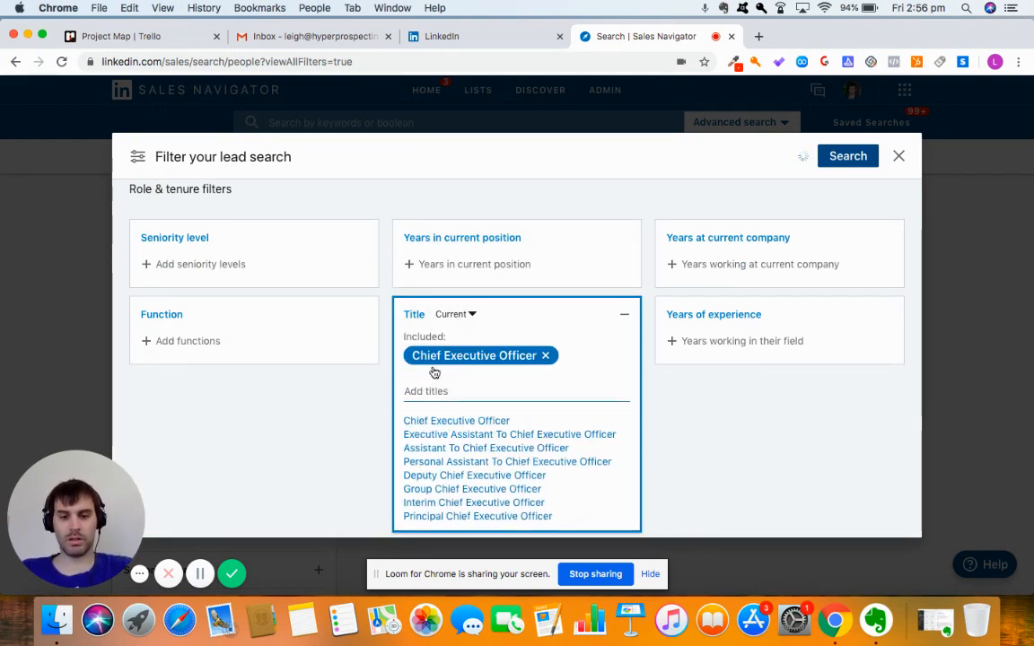
pyautogui.write('managing')
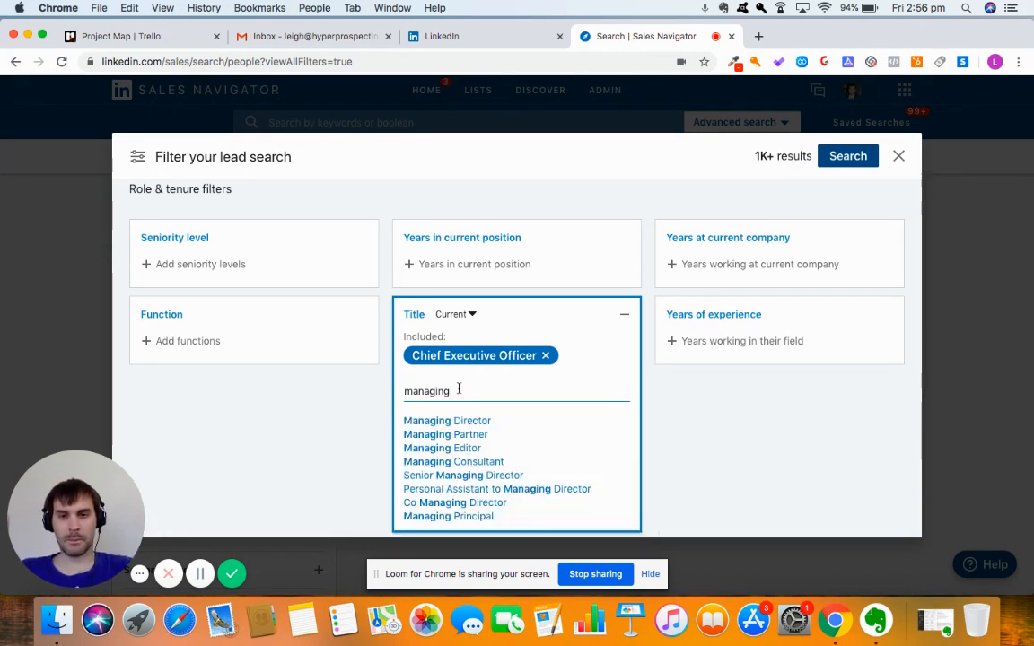
pyautogui.click(447, 421)
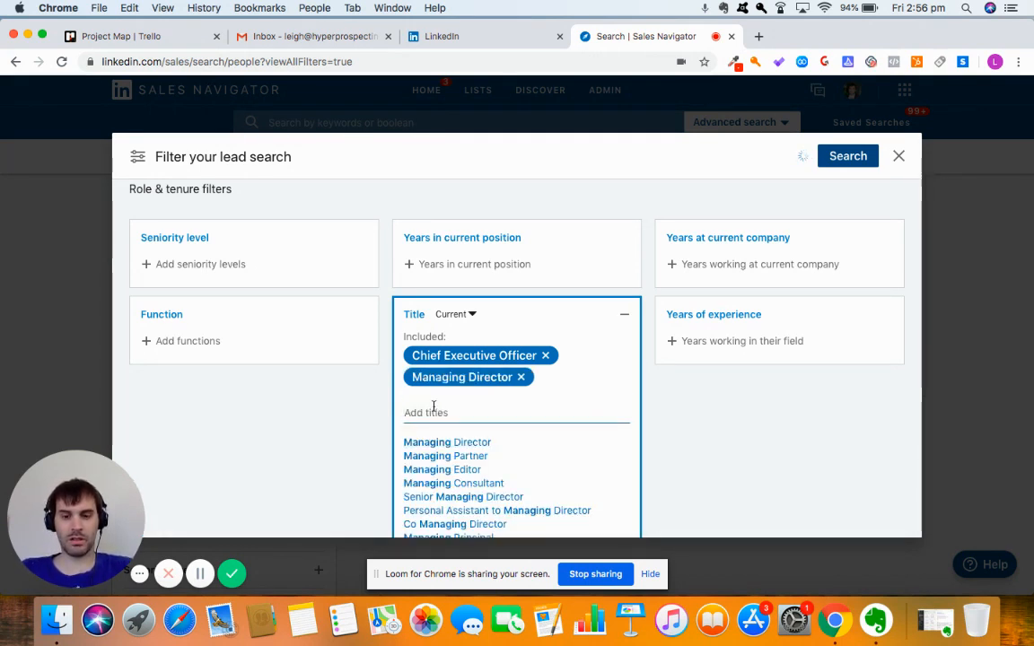
# Step: Add Chief Operating Officer, Sales Director and Chief Marketing Officer to the included titles of the Title filter
pyautogui.write('chief operat')
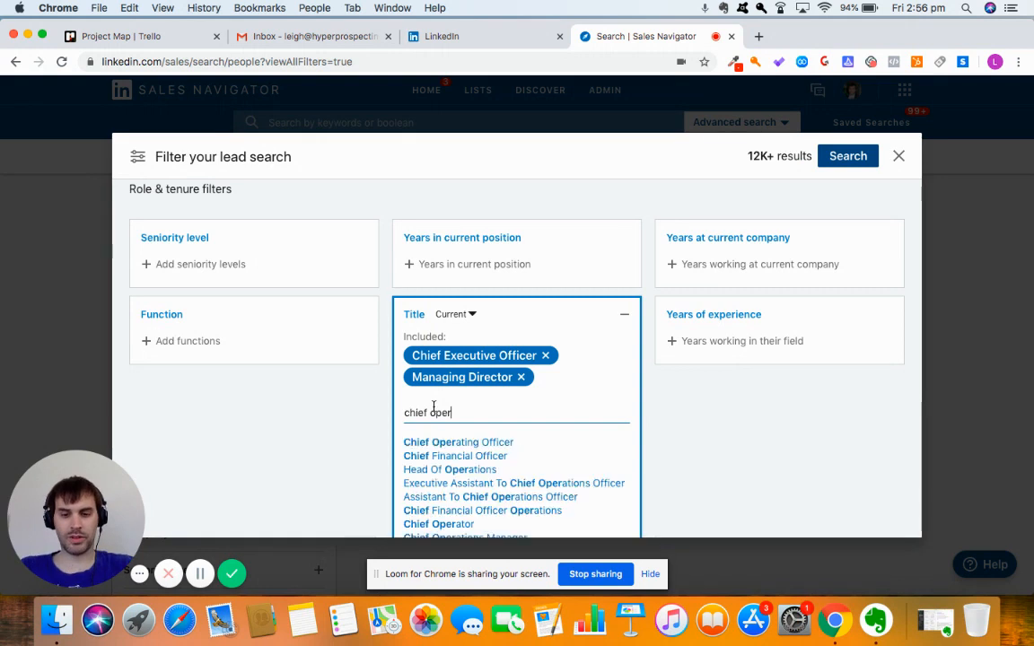
pyautogui.click(453, 443)
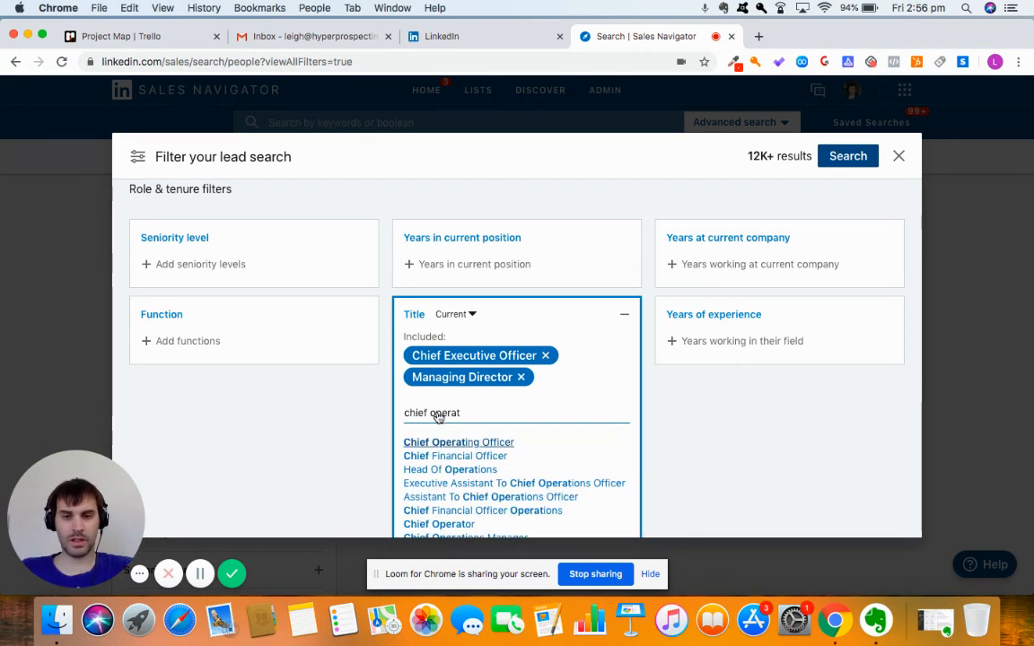
pyautogui.write('sales direct')
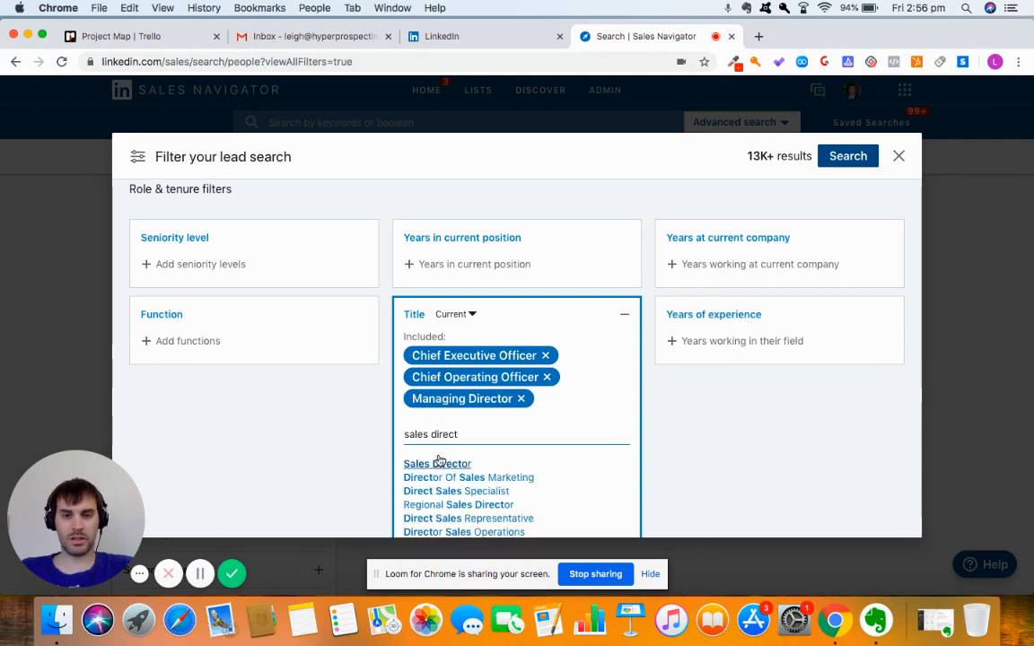
pyautogui.click(439, 463)
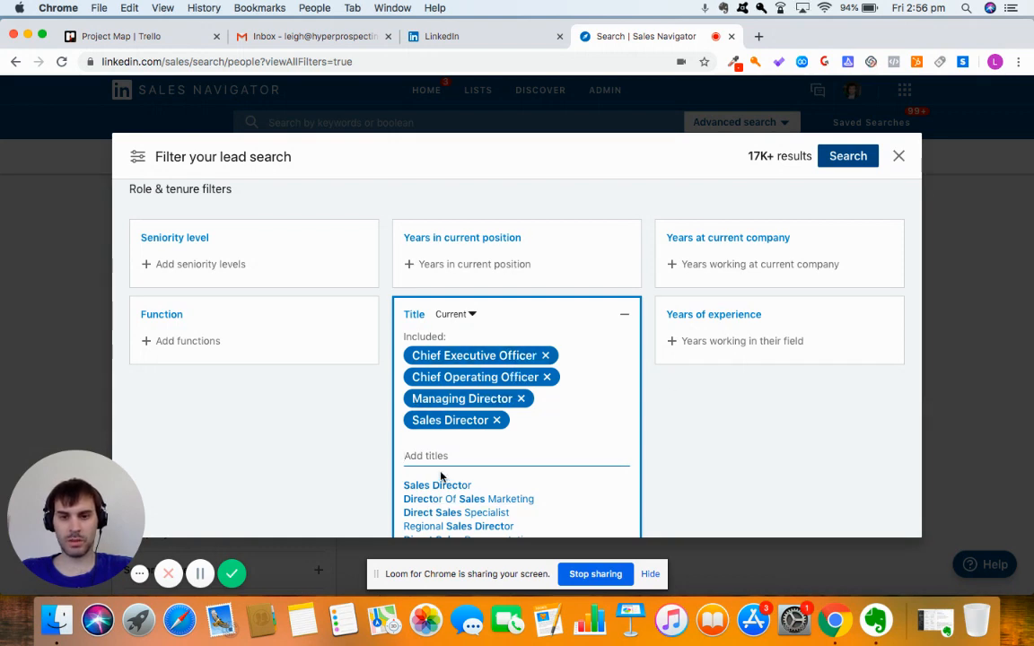
pyautogui.write('CMO')
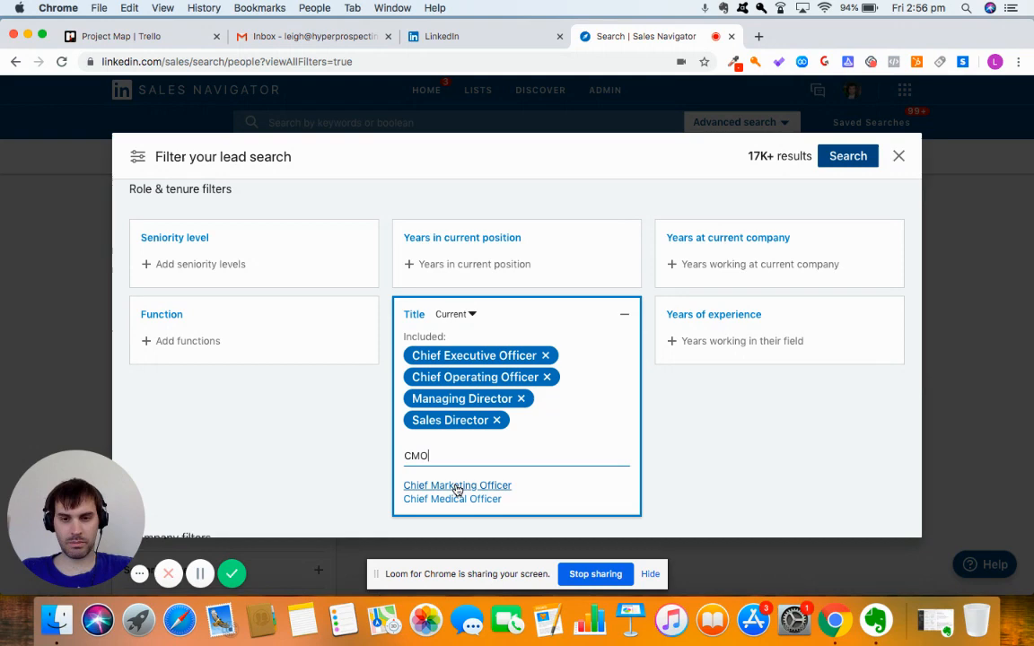
pyautogui.click(457, 490)
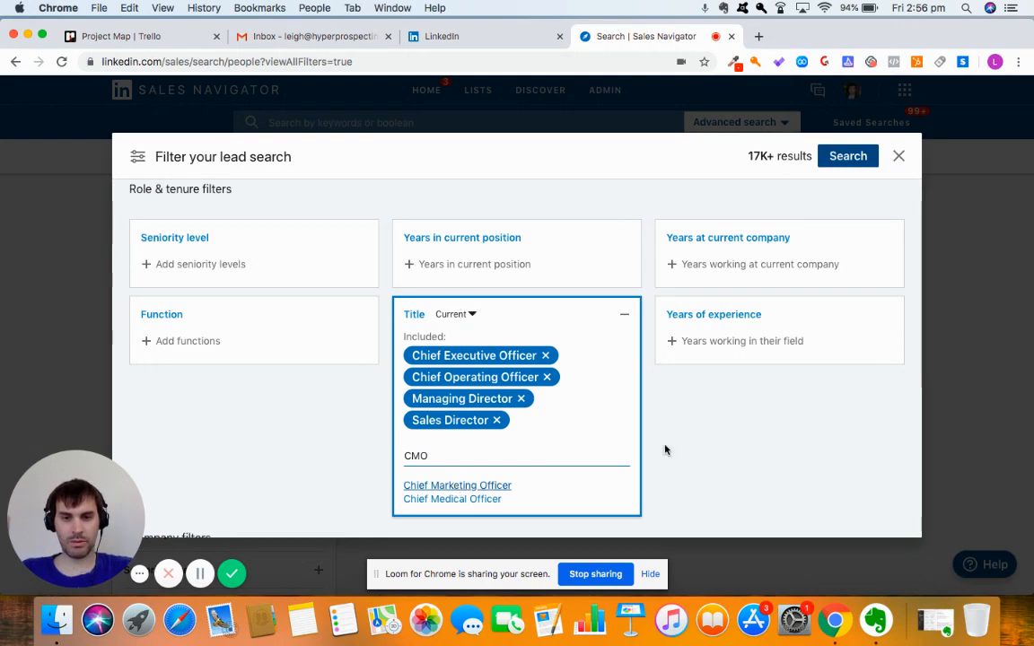
pyautogui.click(385, 395)
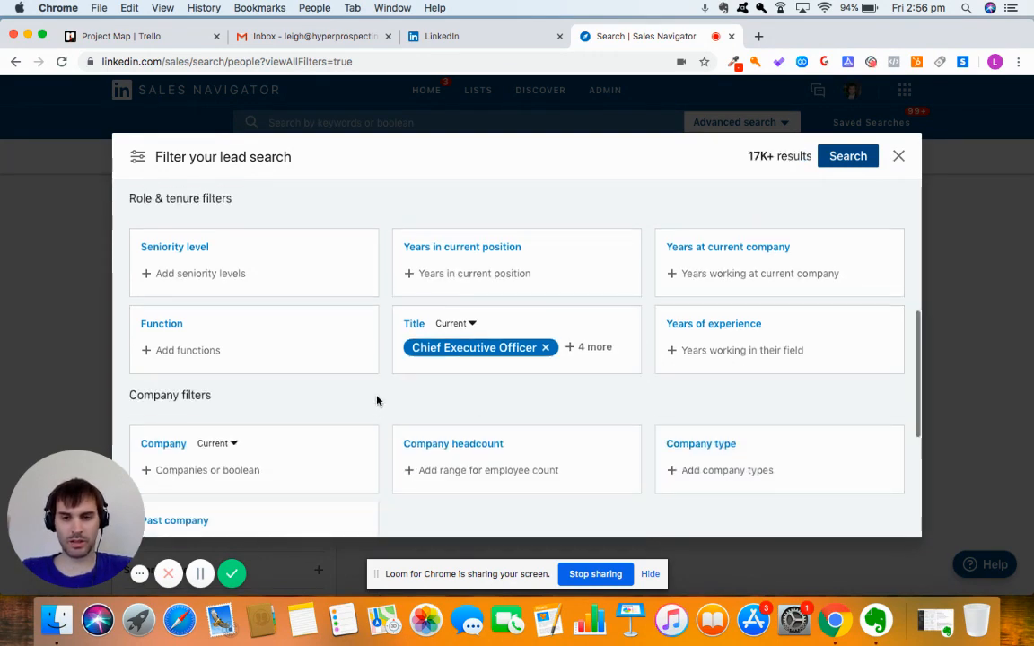
# Step: Limit the Company headcount filter of the lead search to 1-10 employees
pyautogui.scroll(3, 377, 399)
pyautogui.scroll(-3, 377, 399)
pyautogui.scroll(-2, 378, 402)
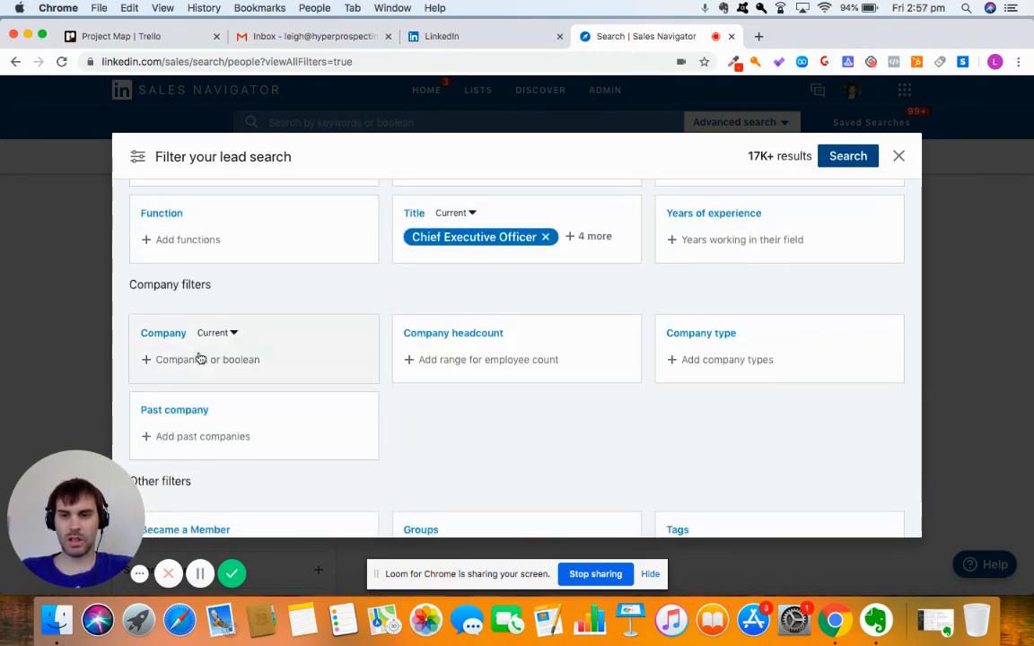
pyautogui.click(492, 364)
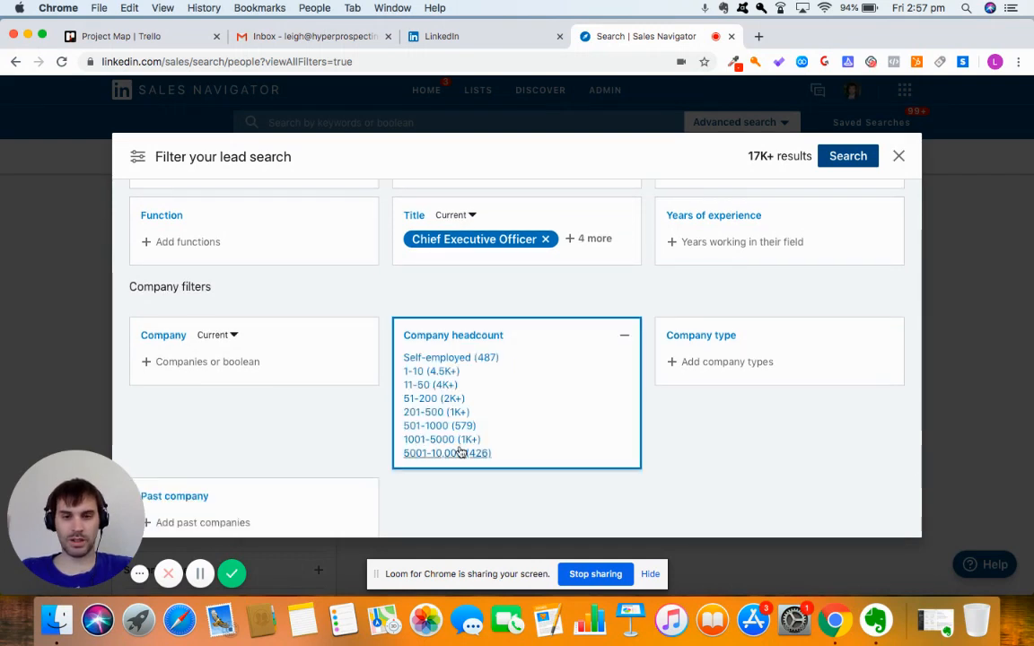
pyautogui.click(432, 372)
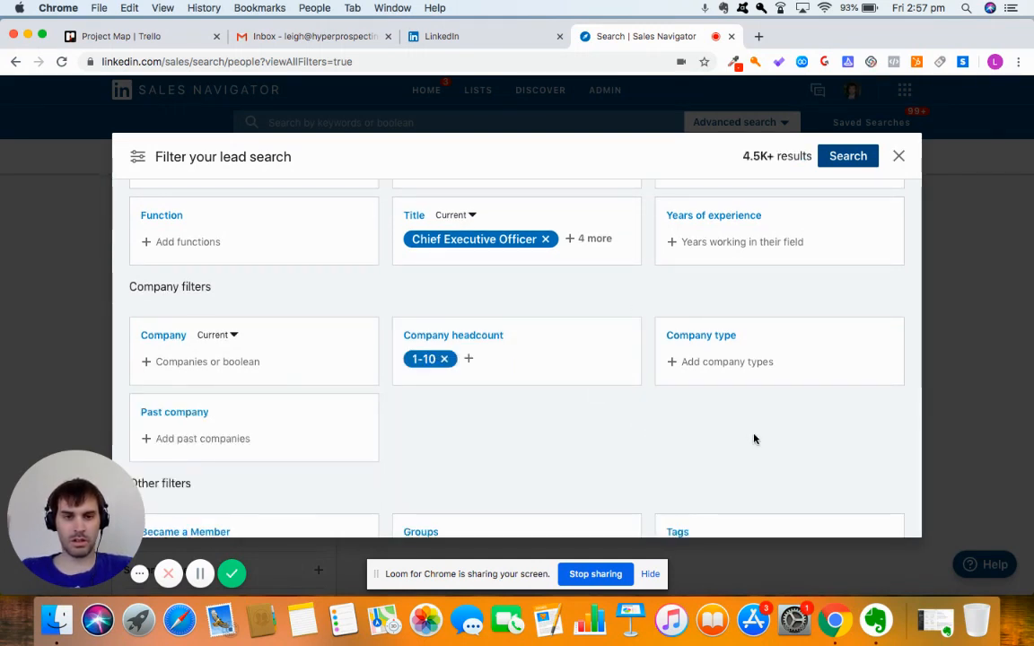
# Step: Review the remaining role, company and other filters of the lead search, including the available Company type options
pyautogui.scroll(3, 754, 438)
pyautogui.scroll(3, 754, 438)
pyautogui.scroll(-5, 753, 438)
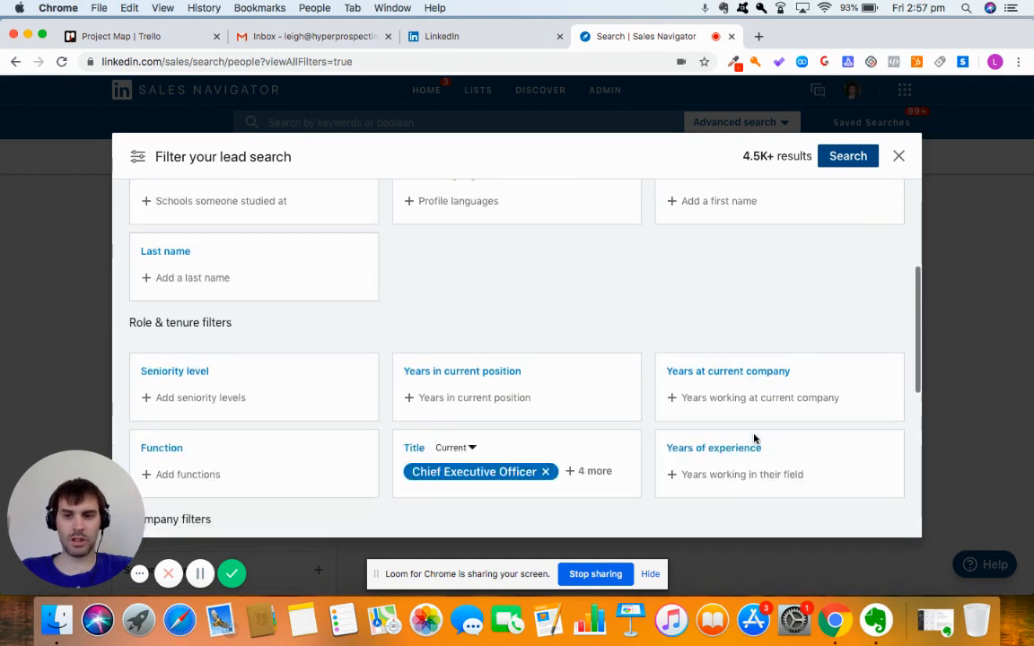
pyautogui.scroll(-2, 254, 420)
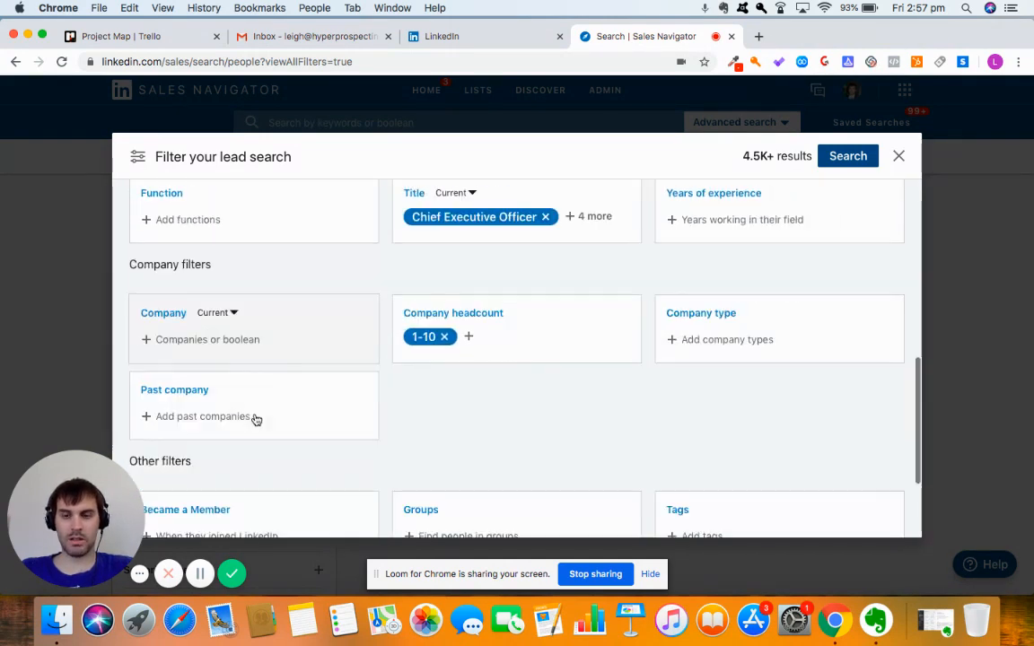
pyautogui.scroll(-3, 516, 491)
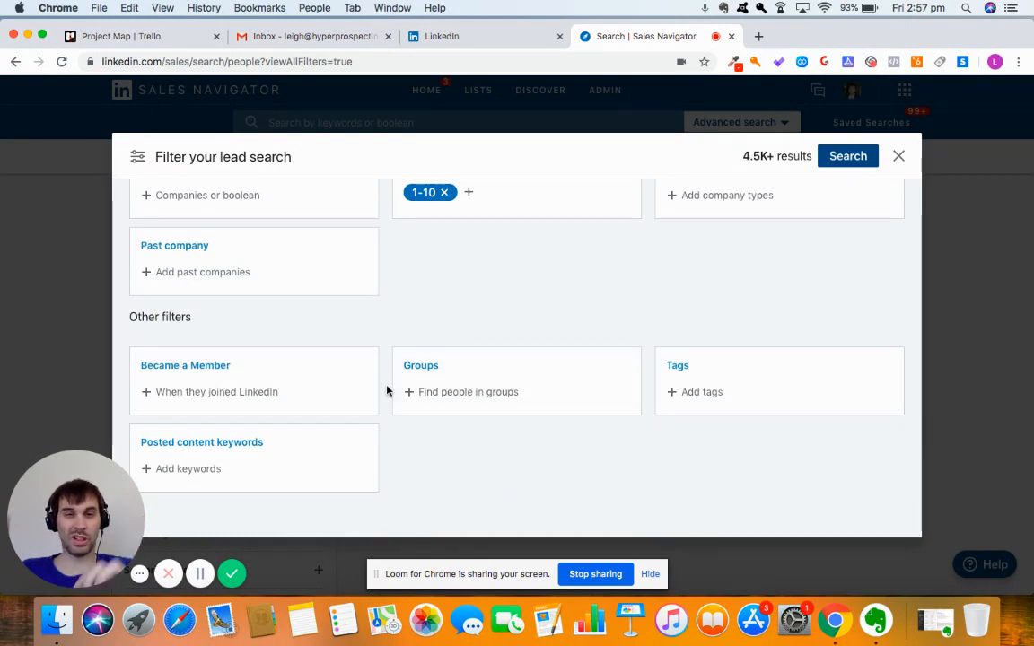
pyautogui.scroll(7, 387, 390)
pyautogui.scroll(-2, 768, 482)
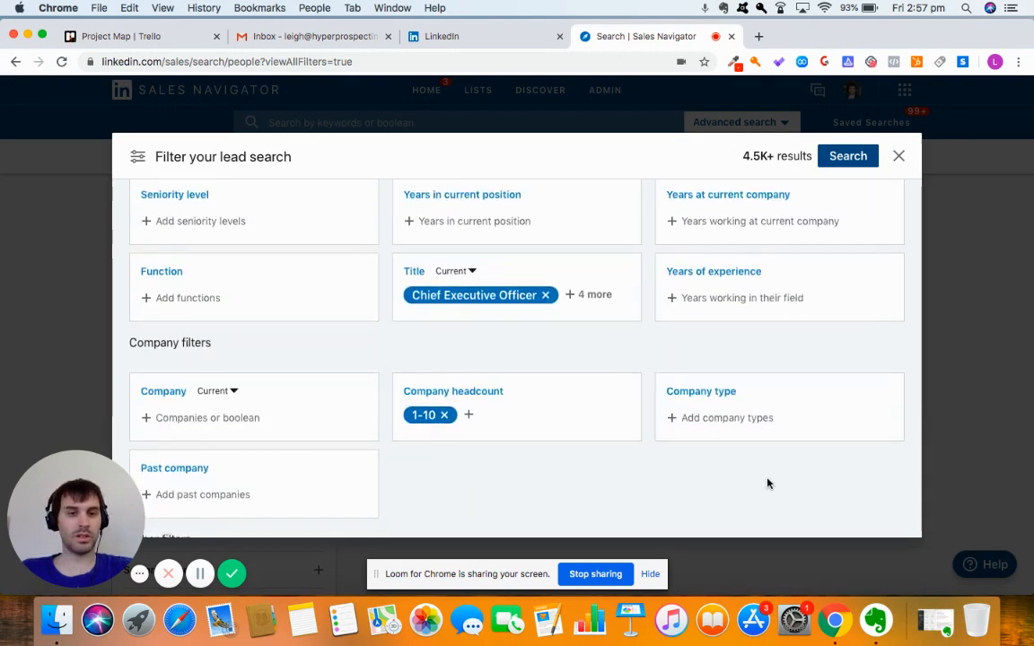
pyautogui.click(739, 419)
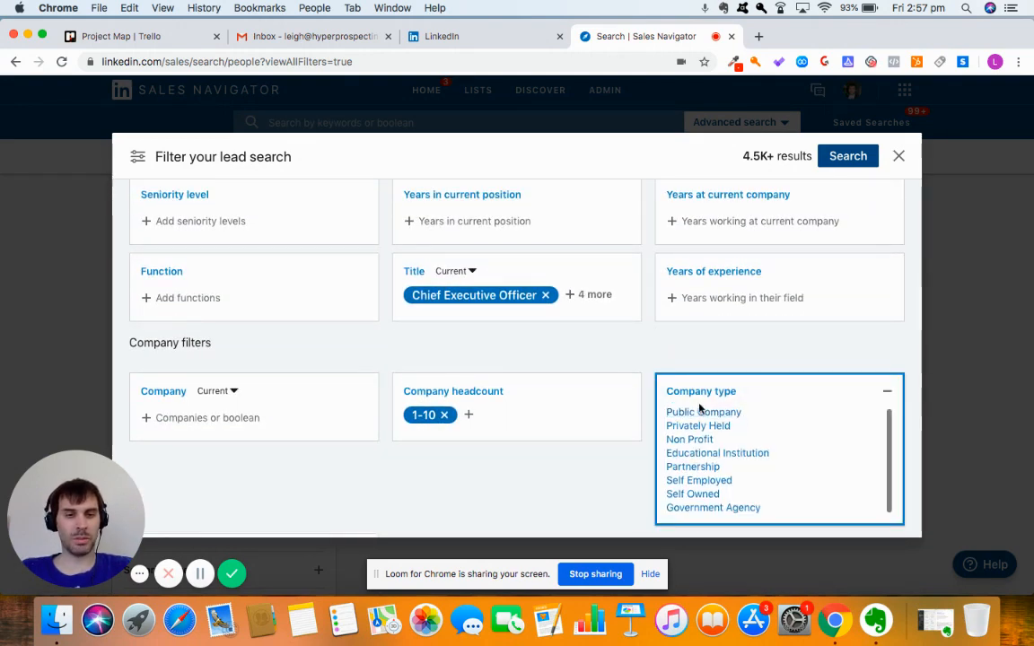
pyautogui.scroll(-1, 558, 491)
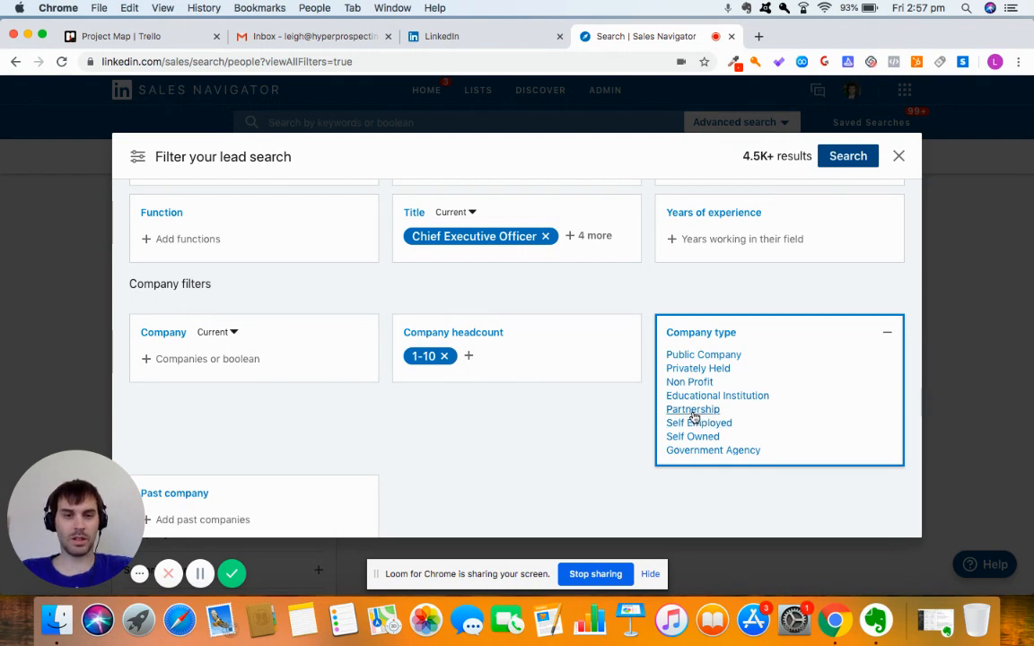
pyautogui.click(507, 427)
# Step: Include Business Development and Sales in the Function filter of the lead search
pyautogui.scroll(2, 381, 359)
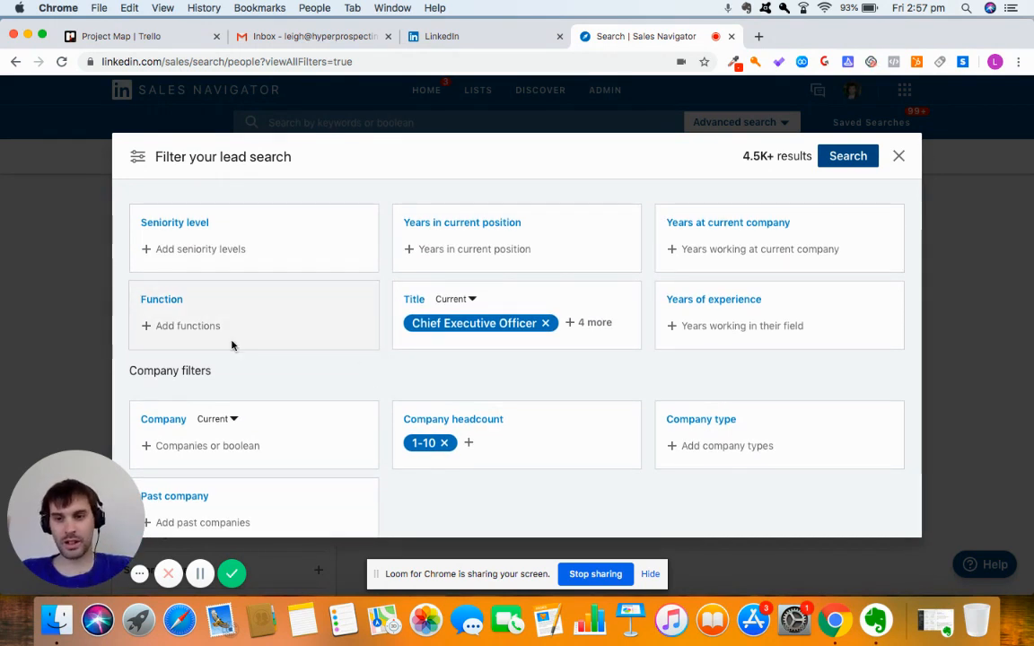
pyautogui.click(192, 324)
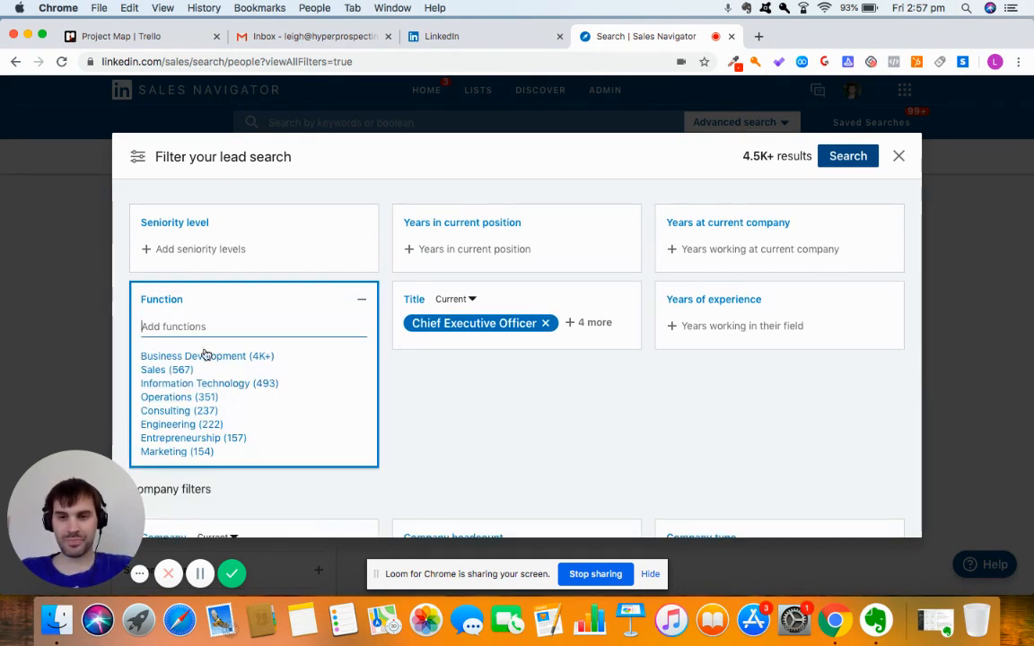
pyautogui.click(207, 359)
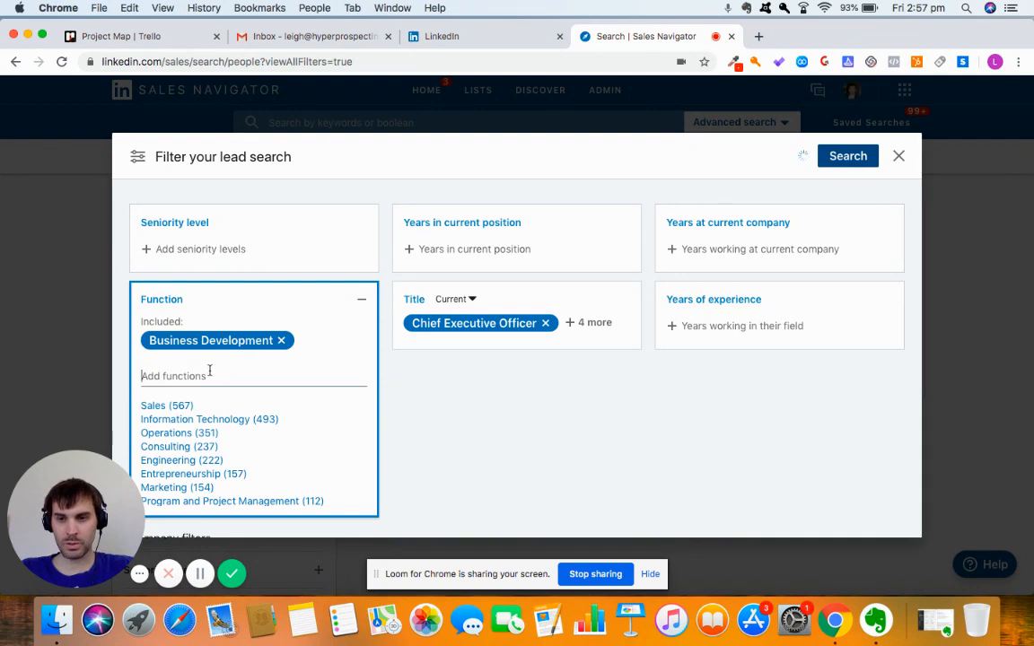
pyautogui.click(250, 404)
pyautogui.click(533, 418)
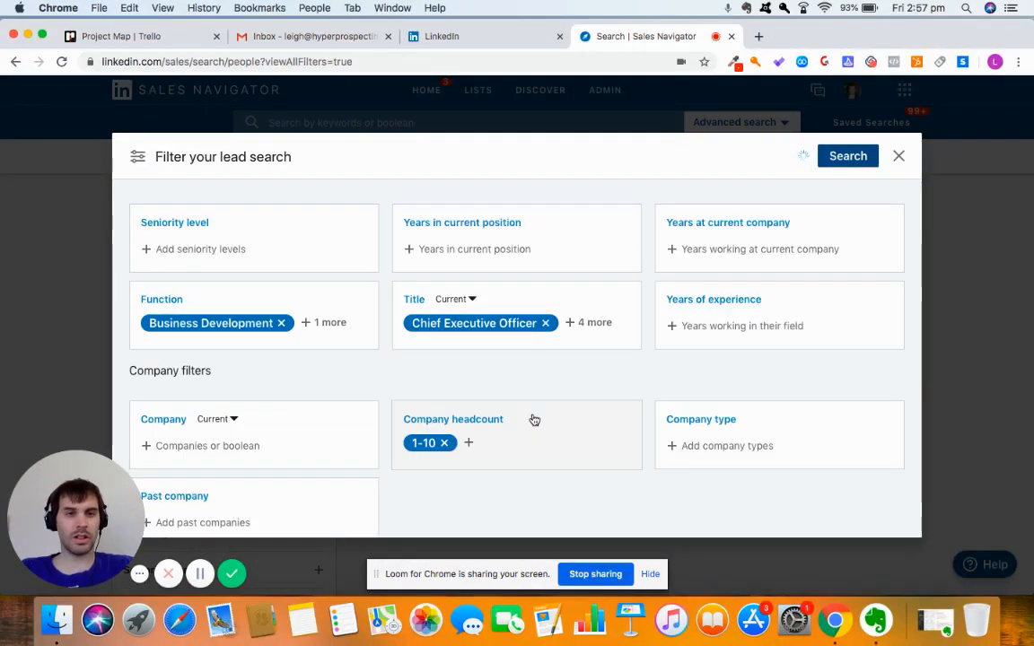
# Step: Check the top filters and run the lead search with all chosen criteria
pyautogui.scroll(5, 422, 323)
pyautogui.scroll(2, 541, 354)
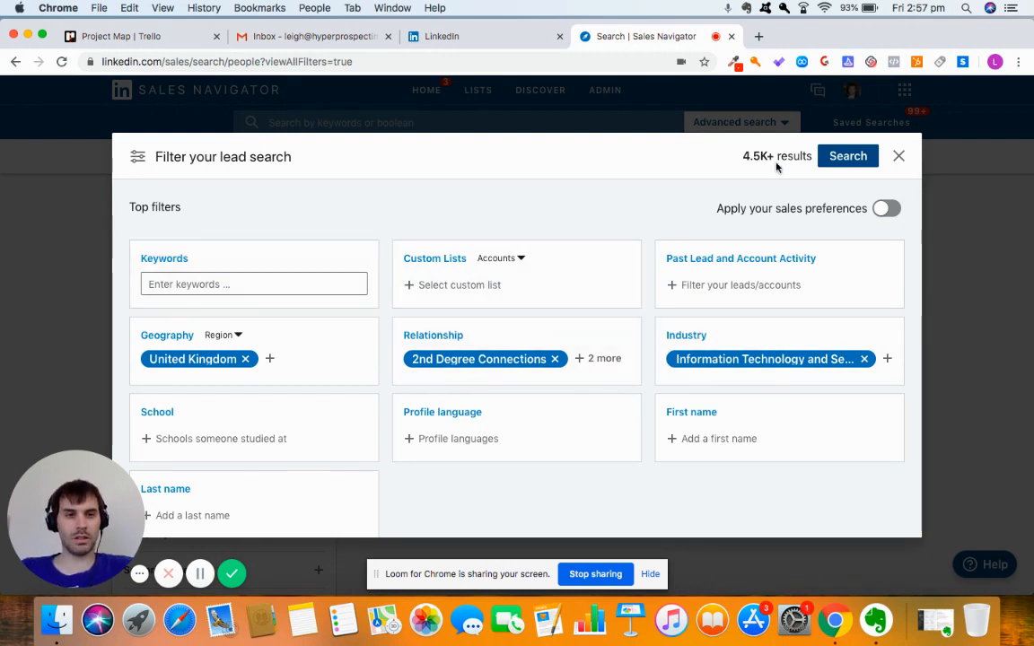
pyautogui.click(849, 158)
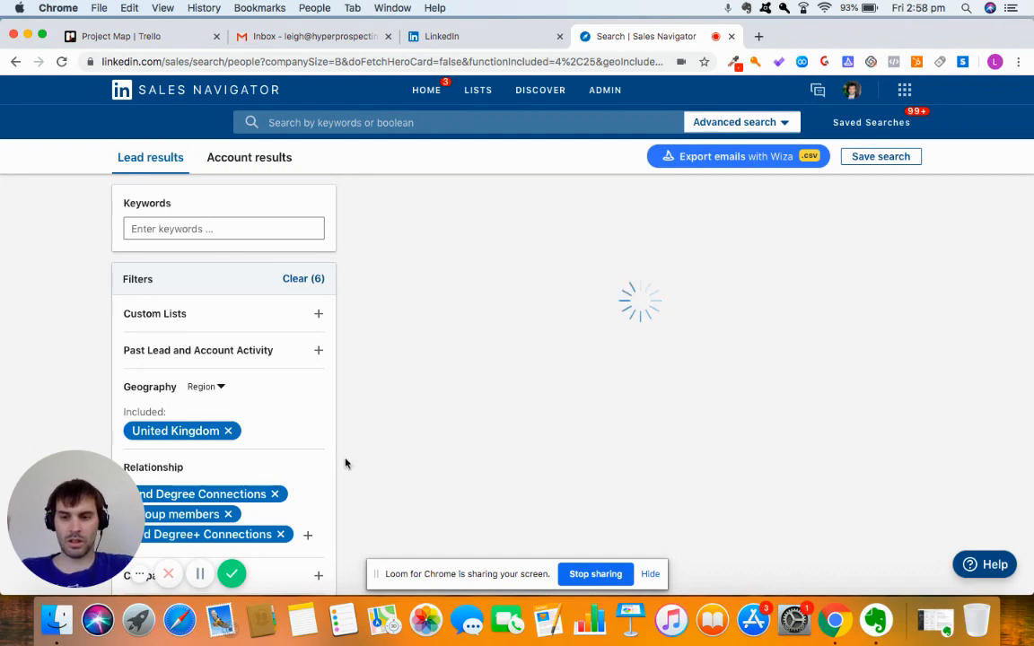
# Step: Check the applied filters beside the lead results and narrow the Seniority level to Owner
pyautogui.scroll(-5, 272, 466)
pyautogui.scroll(-6, 271, 465)
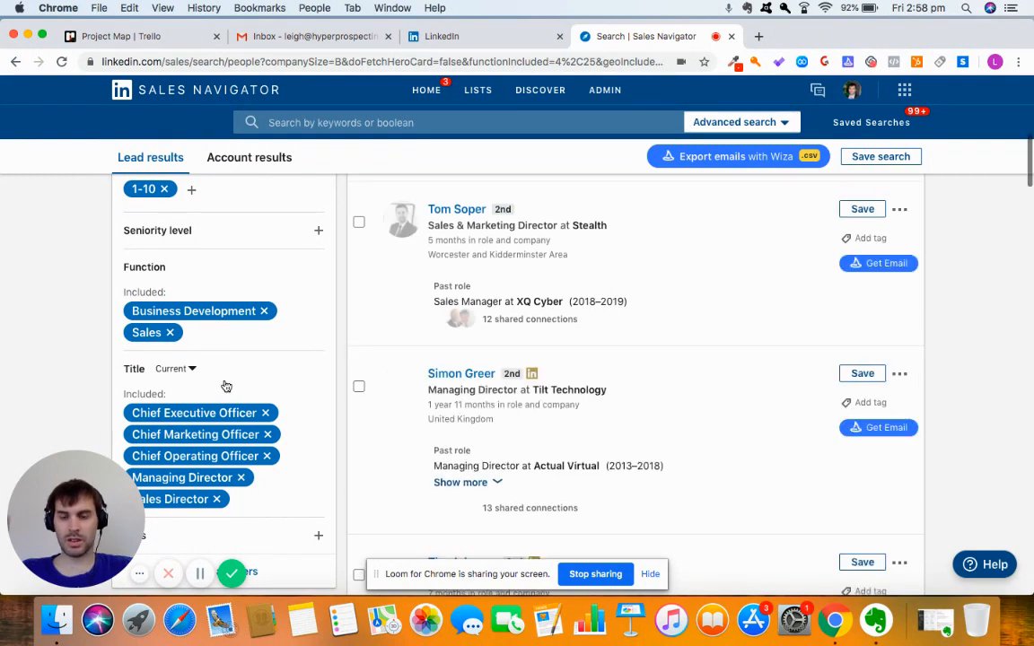
pyautogui.scroll(1, 225, 386)
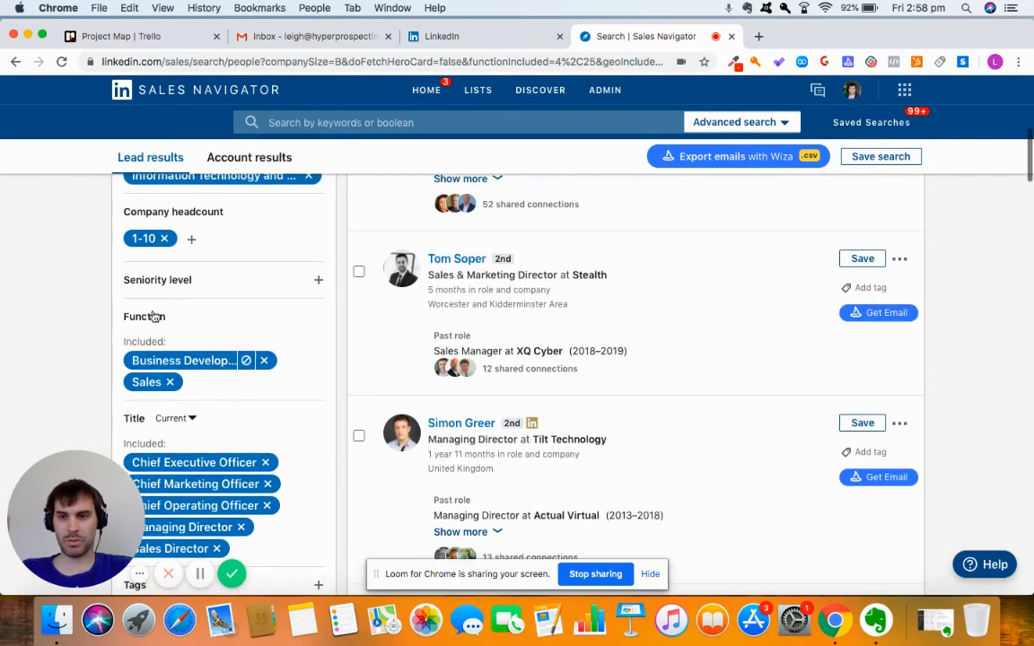
pyautogui.scroll(2, 274, 340)
pyautogui.scroll(-3, 274, 338)
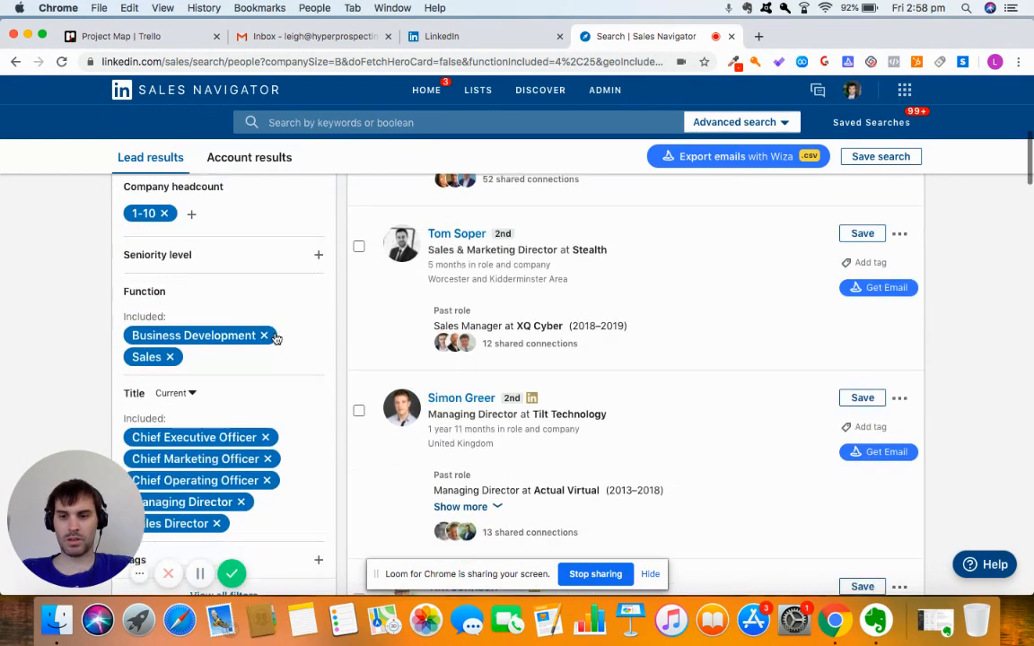
pyautogui.scroll(2, 243, 404)
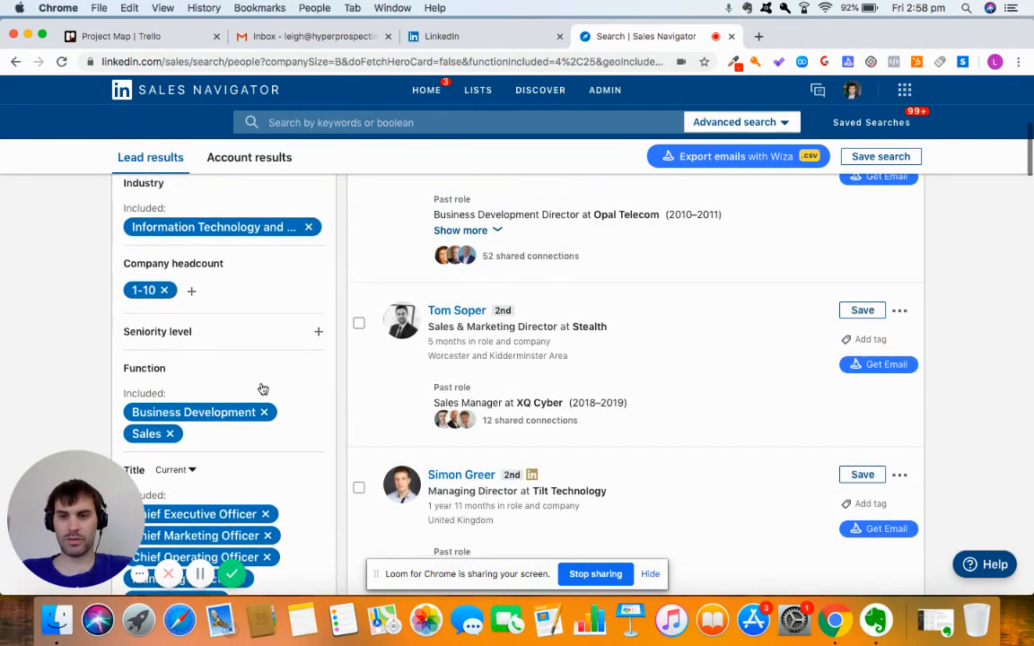
pyautogui.click(316, 332)
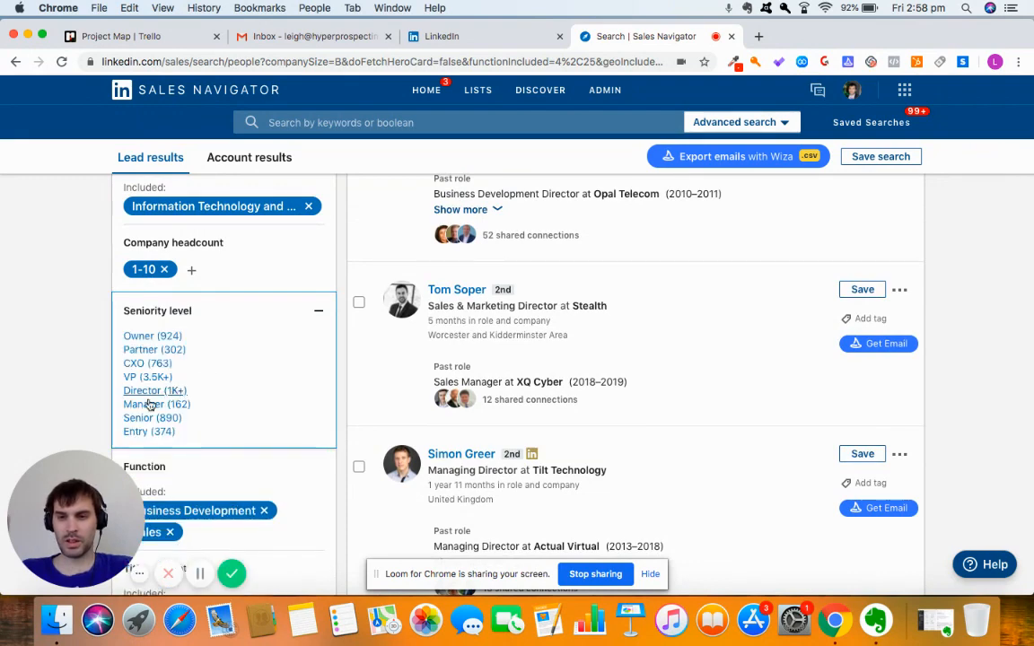
pyautogui.click(144, 339)
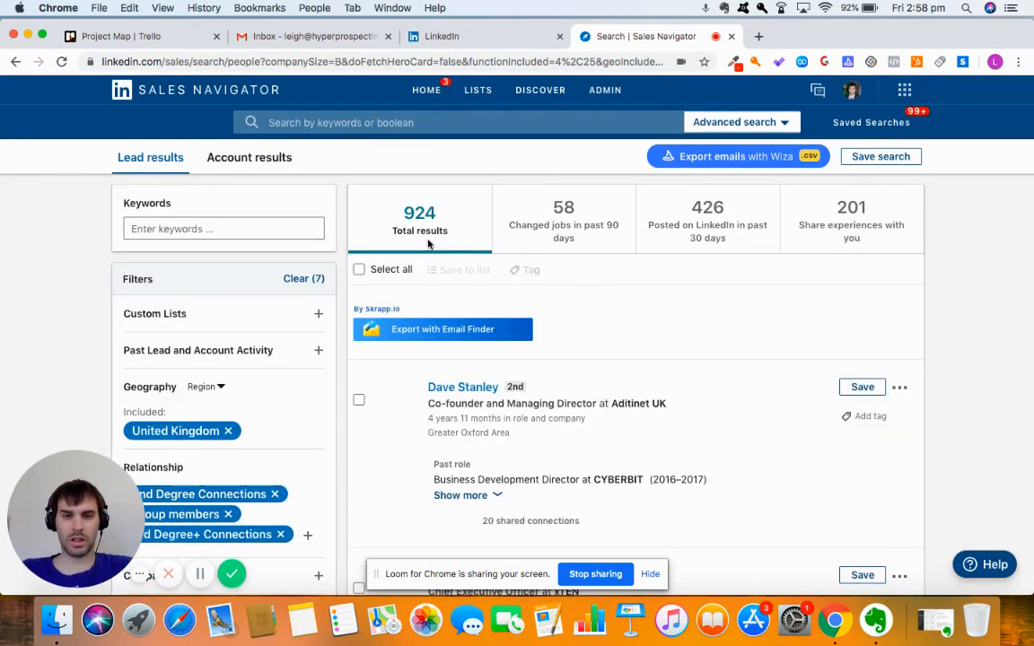
# Step: Filter the lead results by the exact-phrase keyword "information technology"
pyautogui.click(153, 229)
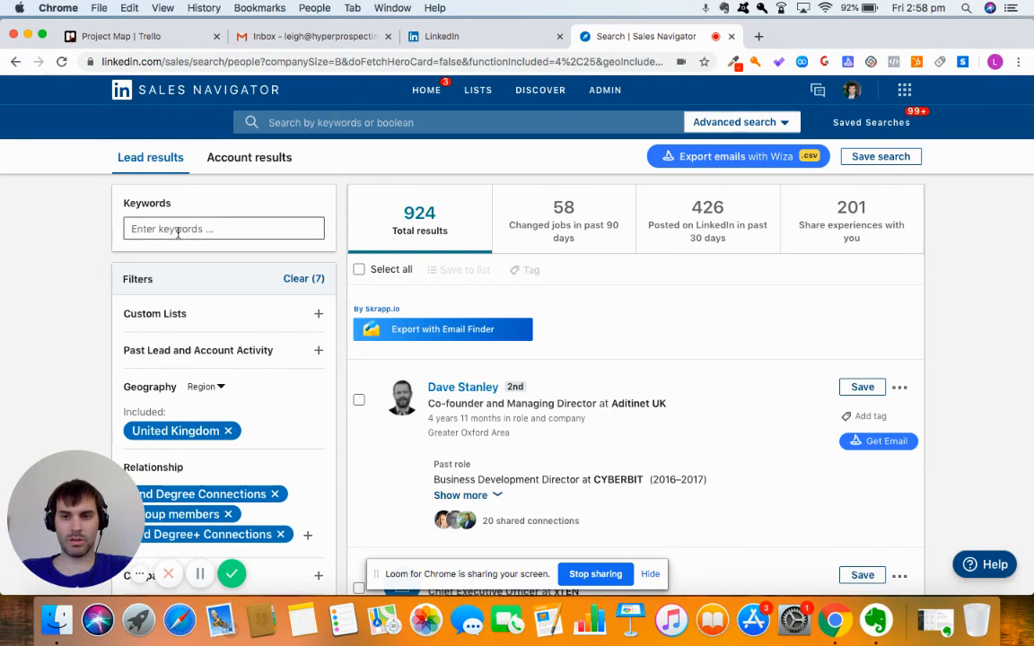
pyautogui.write('"')
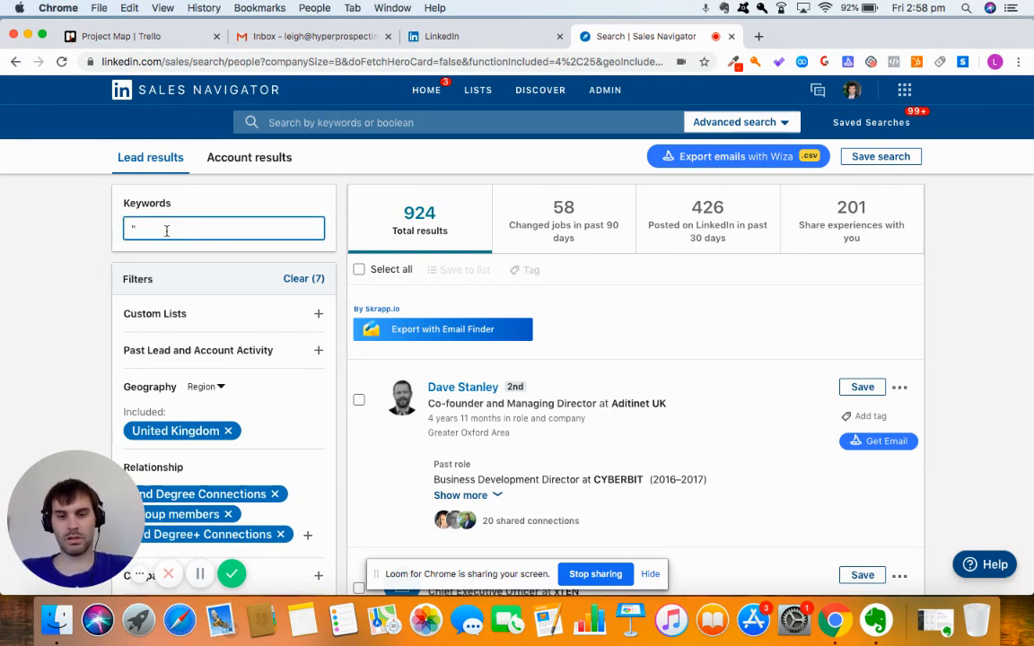
pyautogui.scroll(-5, 143, 305)
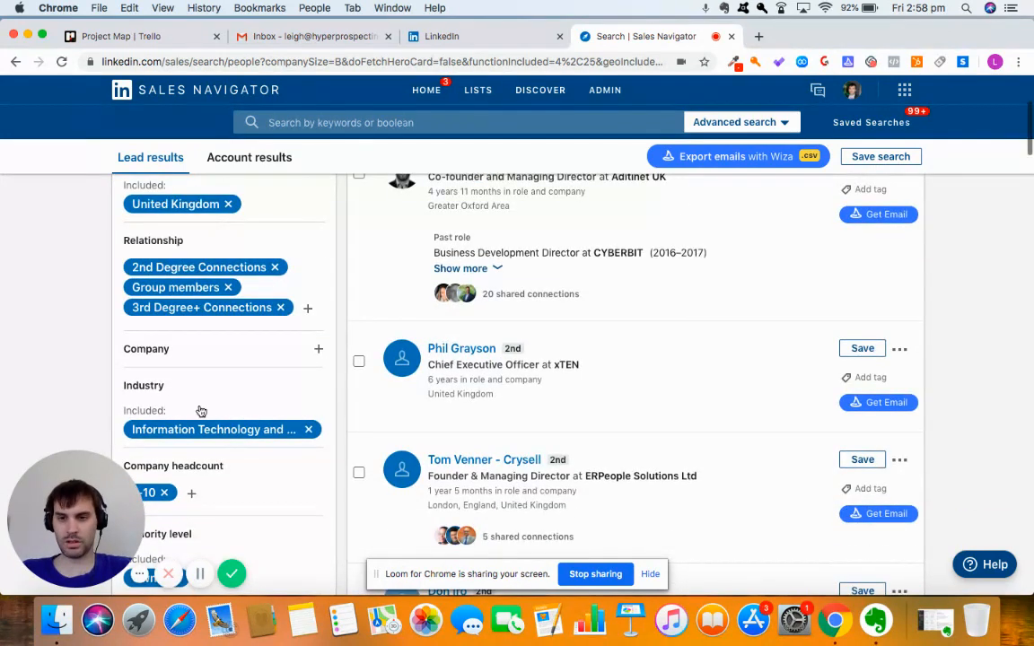
pyautogui.scroll(5, 194, 377)
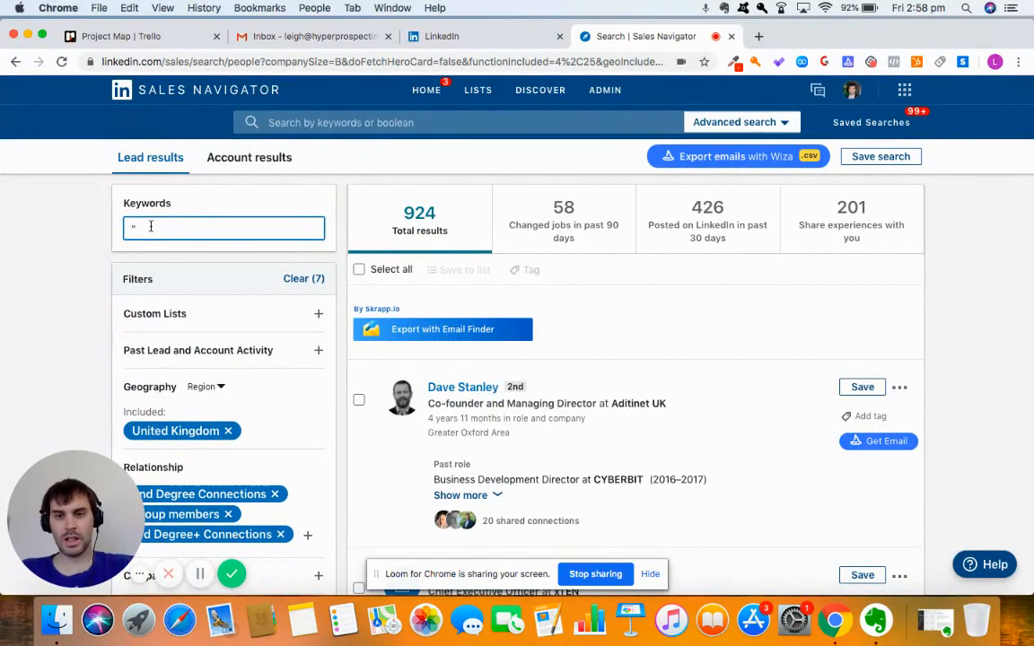
pyautogui.write('rmatio')
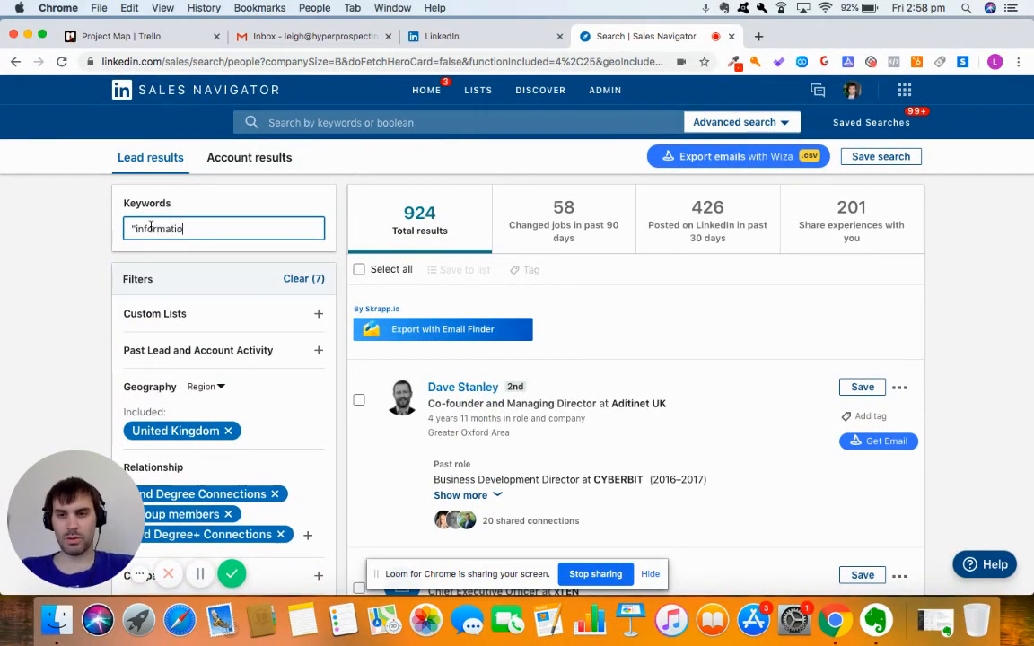
pyautogui.write('n technology"')
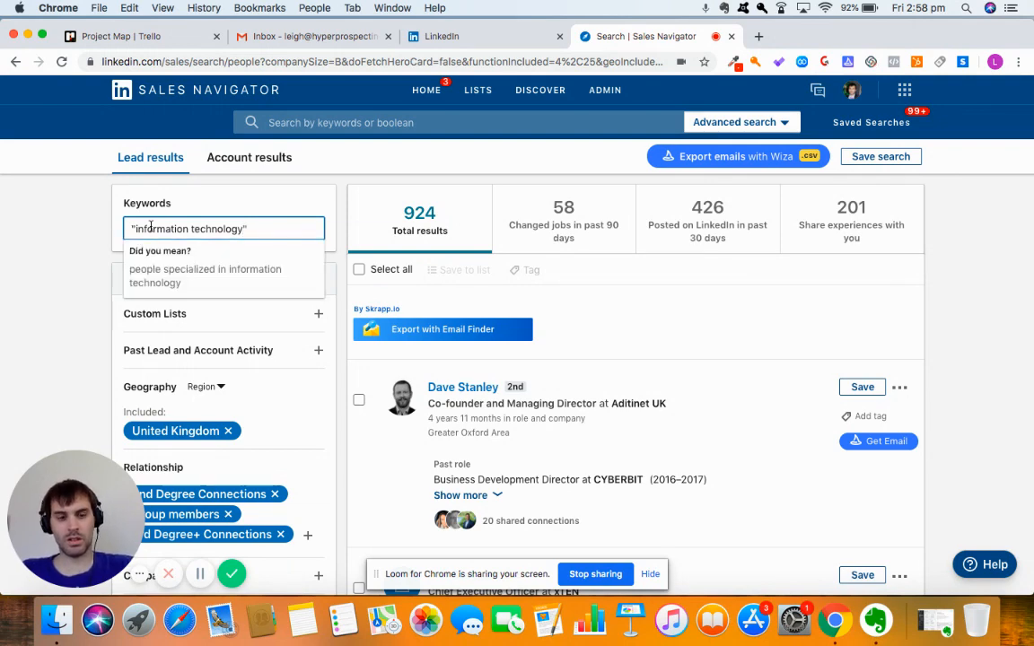
pyautogui.press('Return')
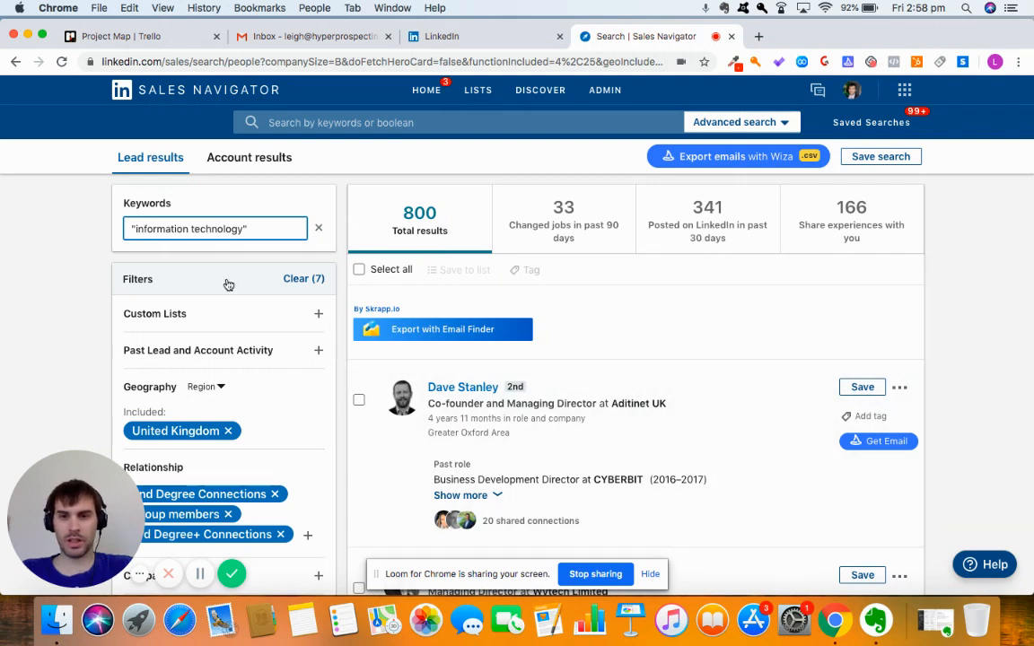
# Step: Check the applied filters against the lead results and show only leads who posted on LinkedIn in the past 30 days
pyautogui.scroll(-10, 288, 377)
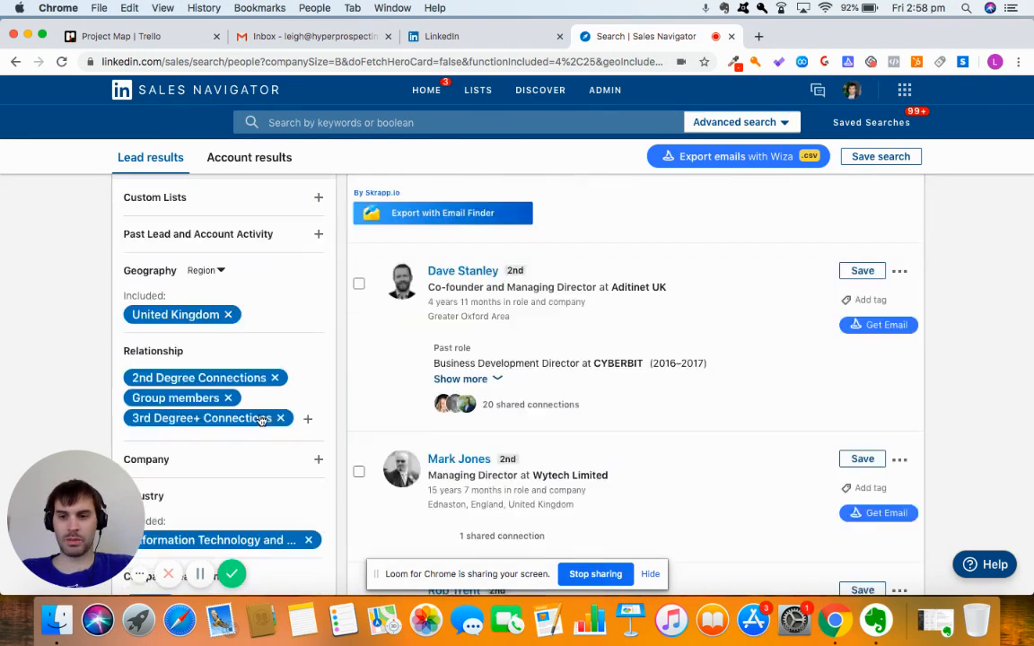
pyautogui.scroll(15, 261, 421)
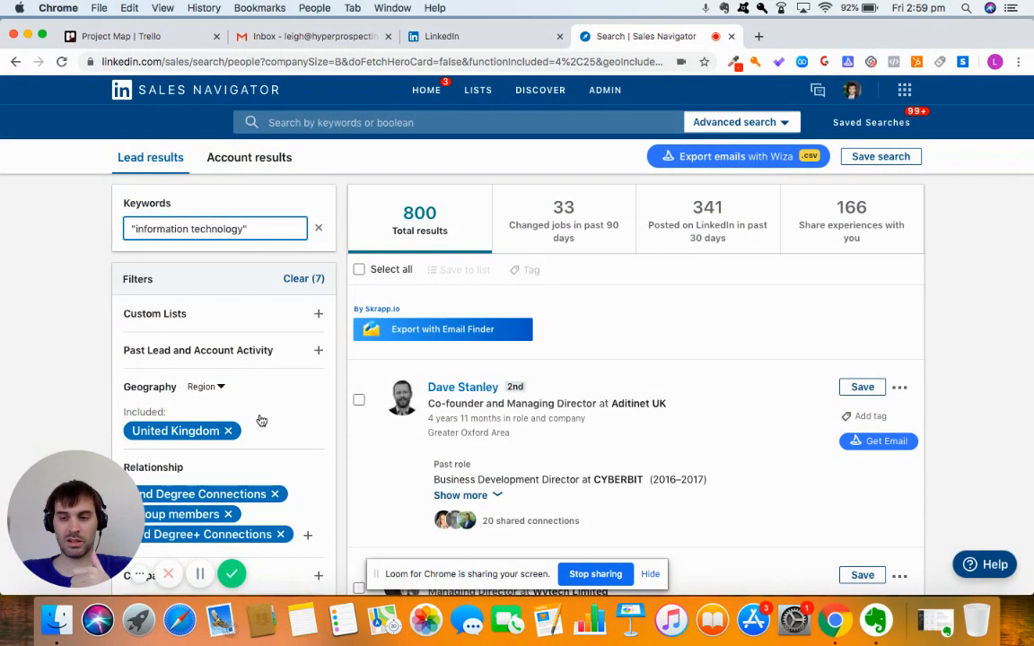
pyautogui.scroll(-5, 261, 421)
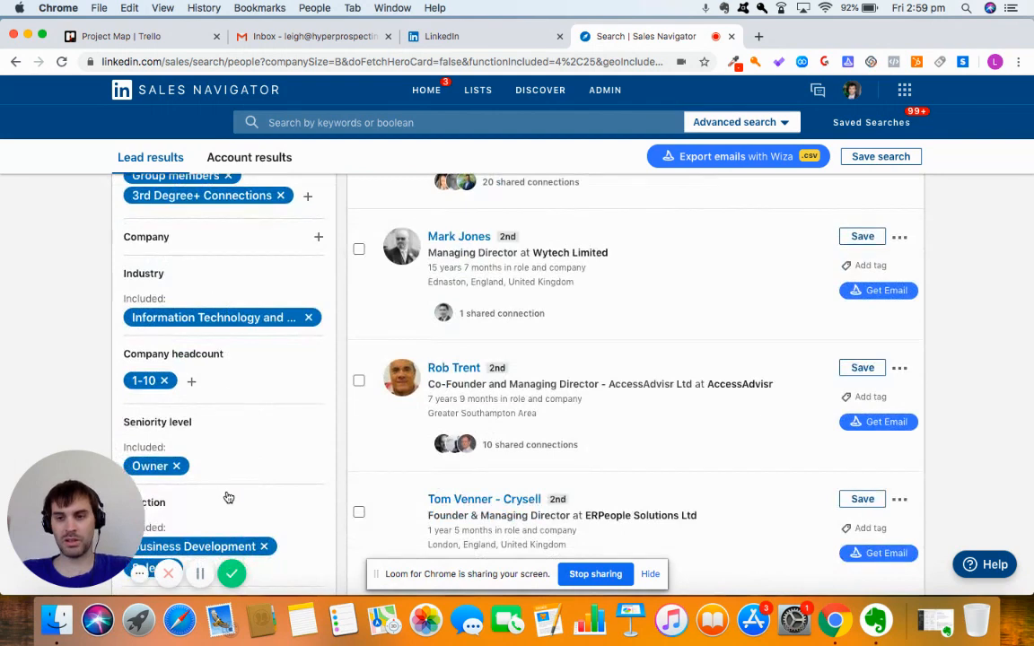
pyautogui.scroll(5, 226, 496)
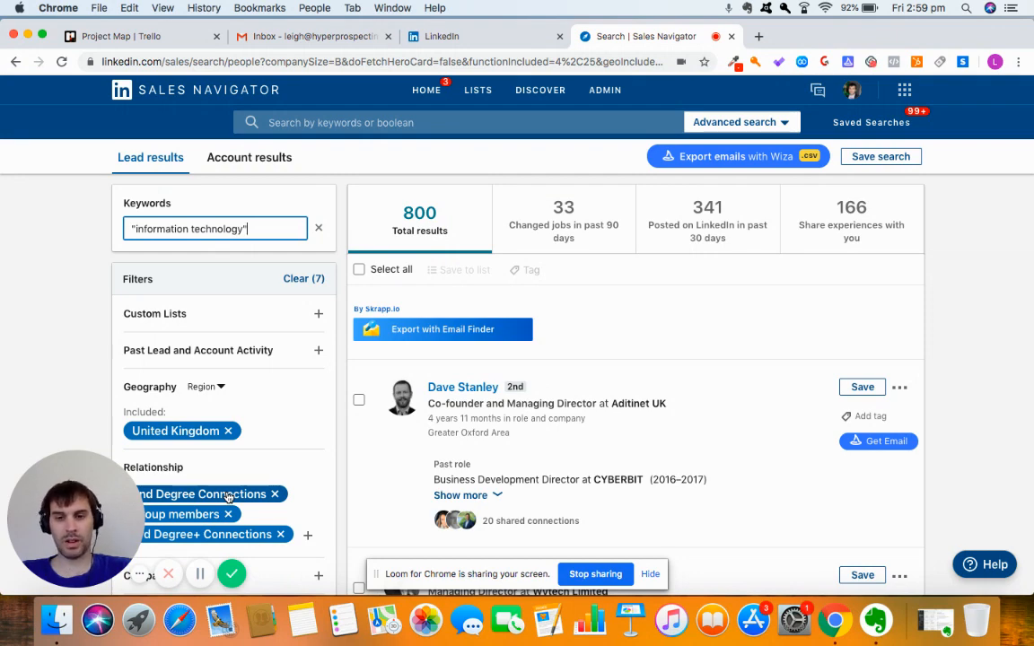
pyautogui.scroll(-3, 1017, 408)
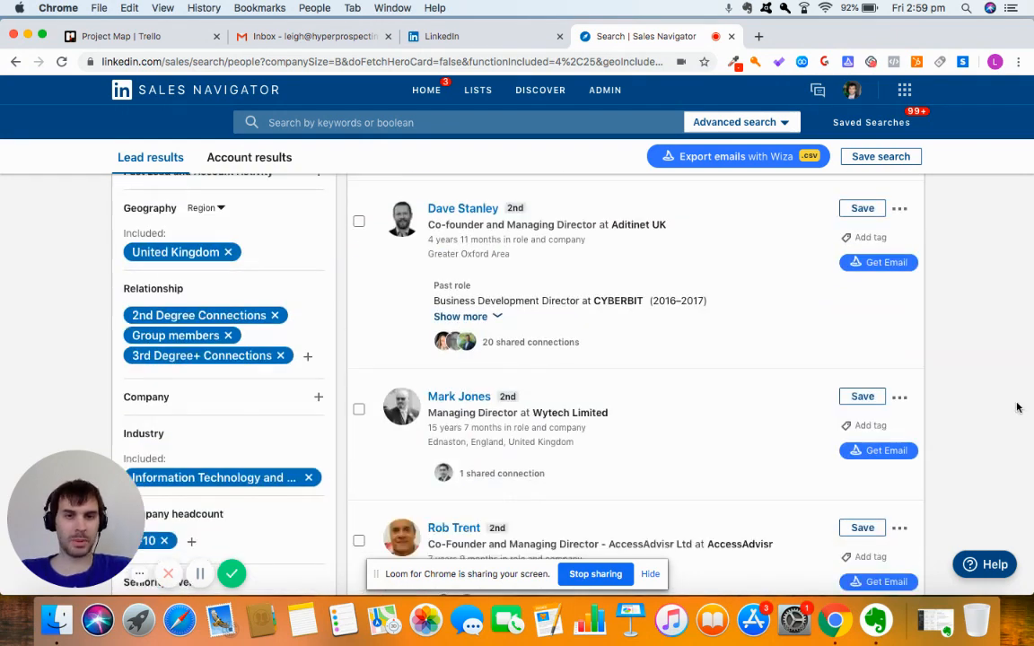
pyautogui.scroll(3, 1018, 408)
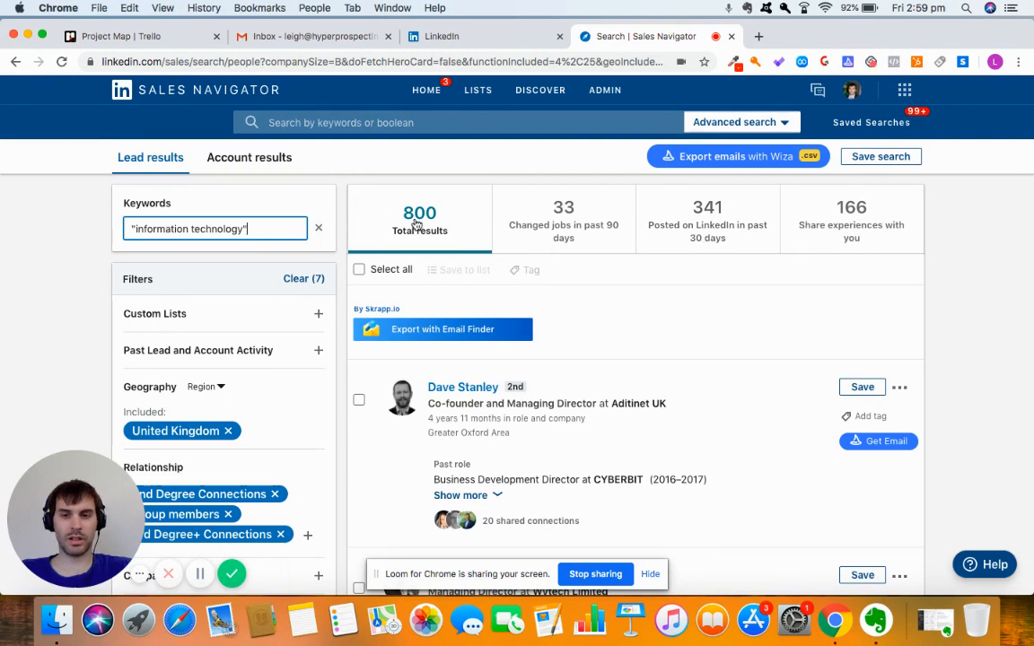
pyautogui.click(700, 227)
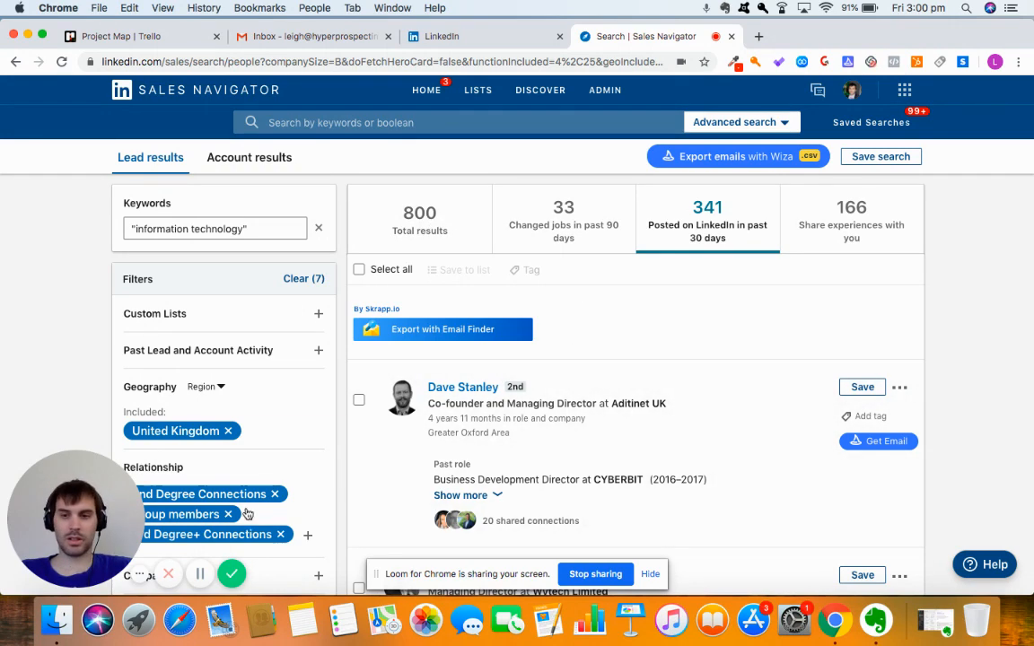
pyautogui.scroll(-1, 241, 472)
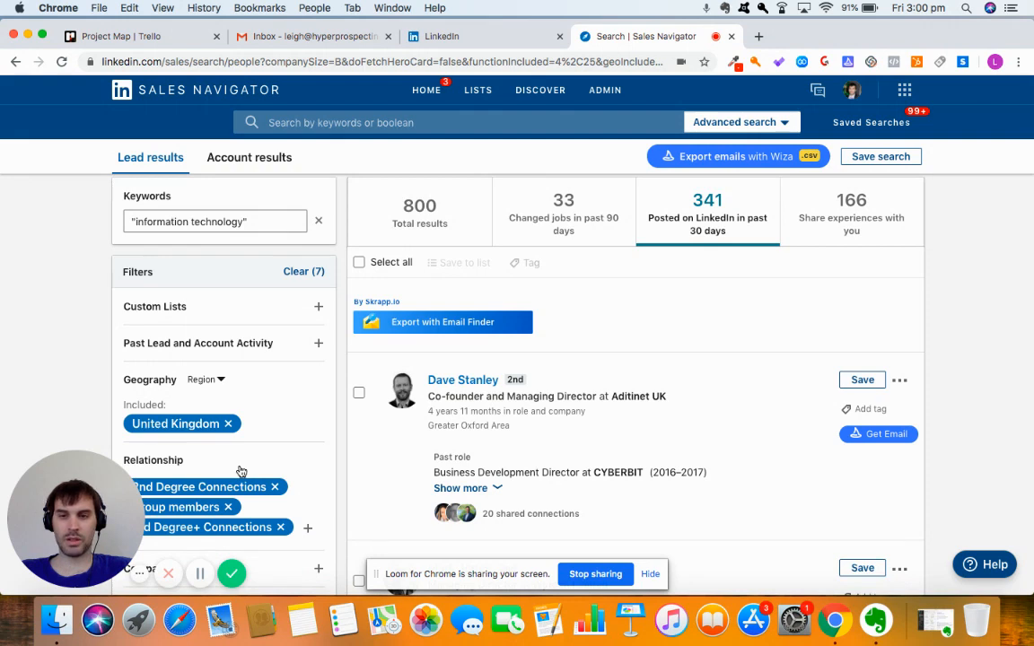